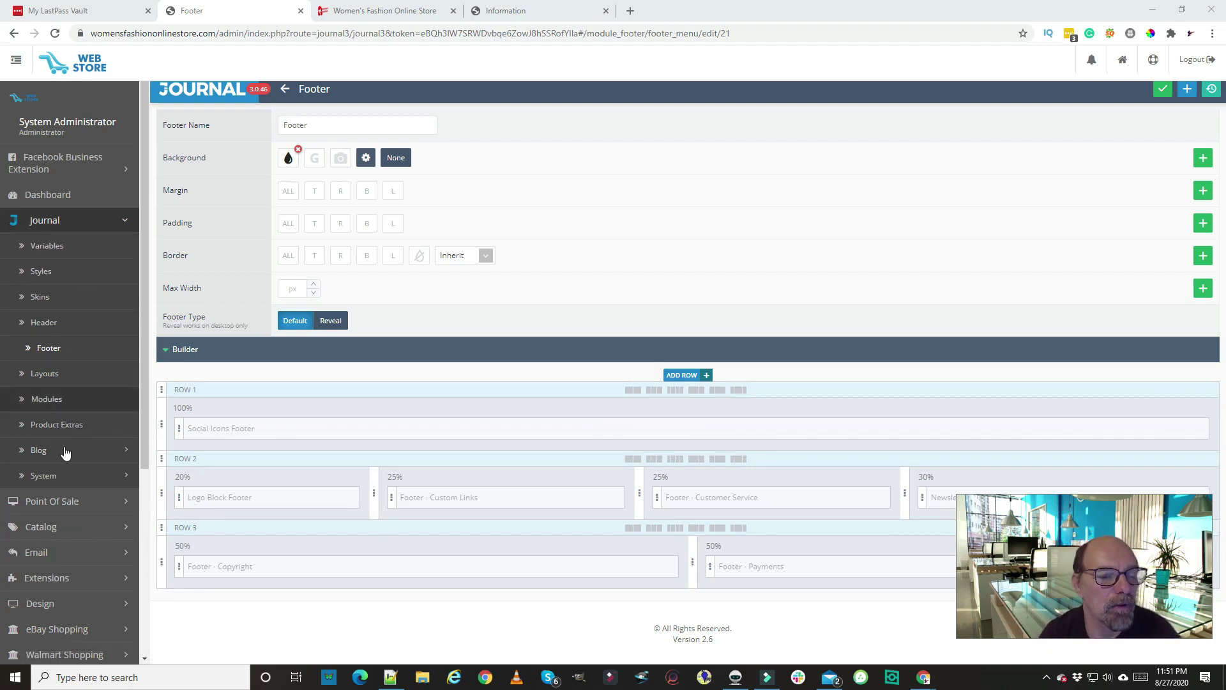
- Expand the Catalog section in the admin sidebar, collapsing the Journal menu
{"action": "left_click", "coordinate": [49, 528]}
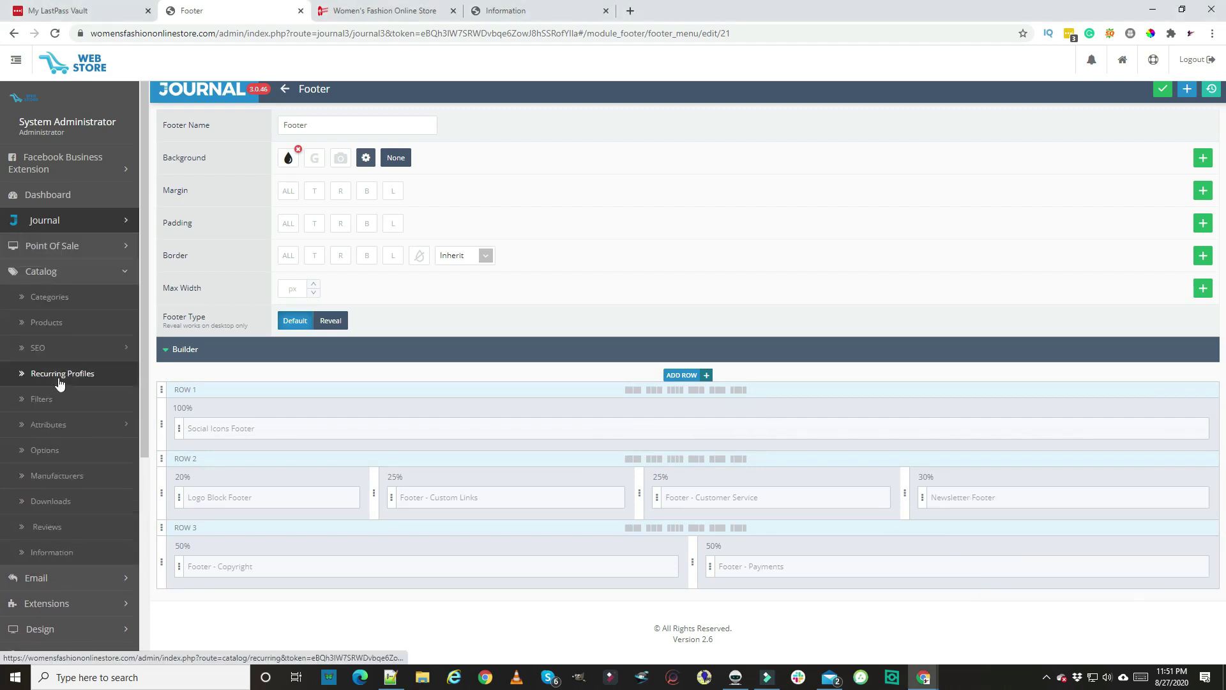
- Open the Catalog Information list and select the Returns & Refunds Policy title
{"action": "left_click", "coordinate": [62, 553]}
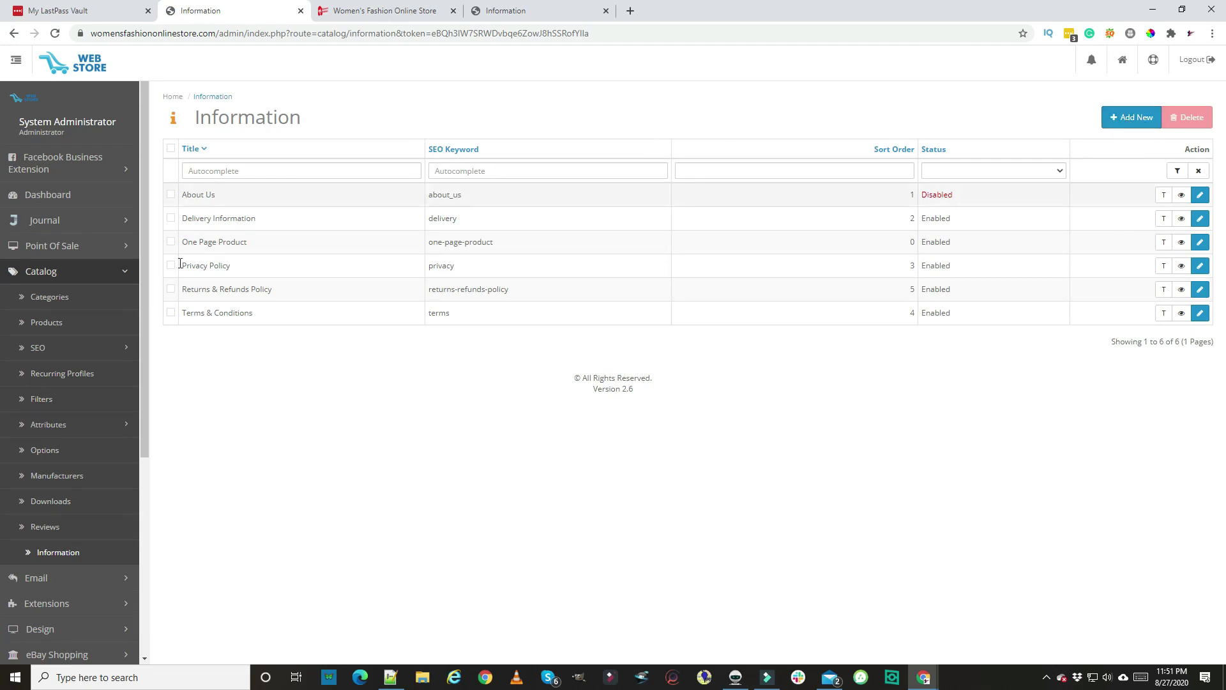
{"action": "left_click", "coordinate": [298, 291]}
{"action": "left_click", "coordinate": [300, 290]}
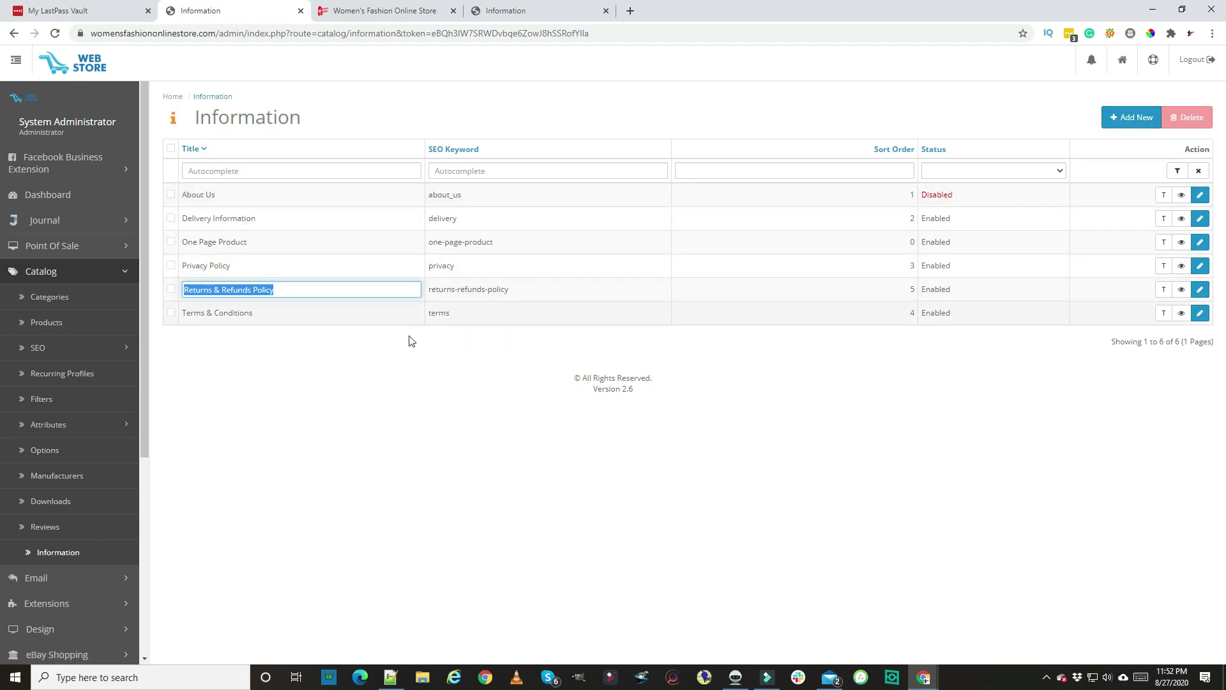
- Edit the Returns & Refunds Policy page and read through its full policy description
{"action": "left_click", "coordinate": [1201, 290]}
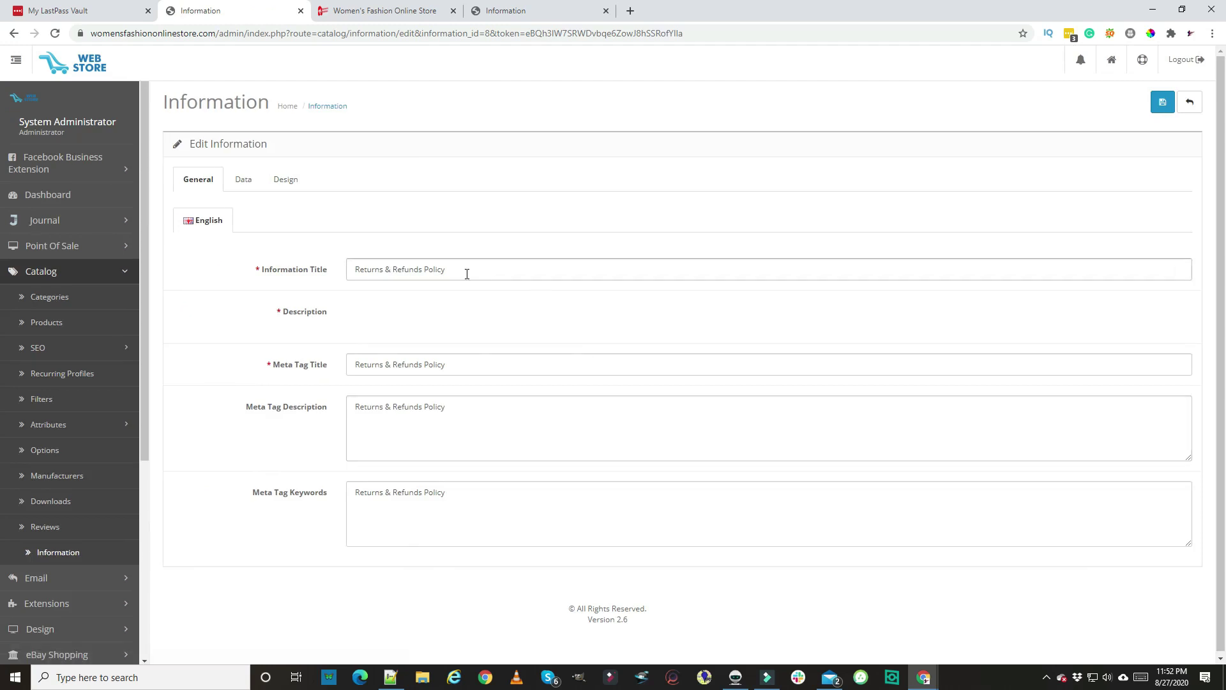
{"action": "triple_click", "coordinate": [465, 269]}
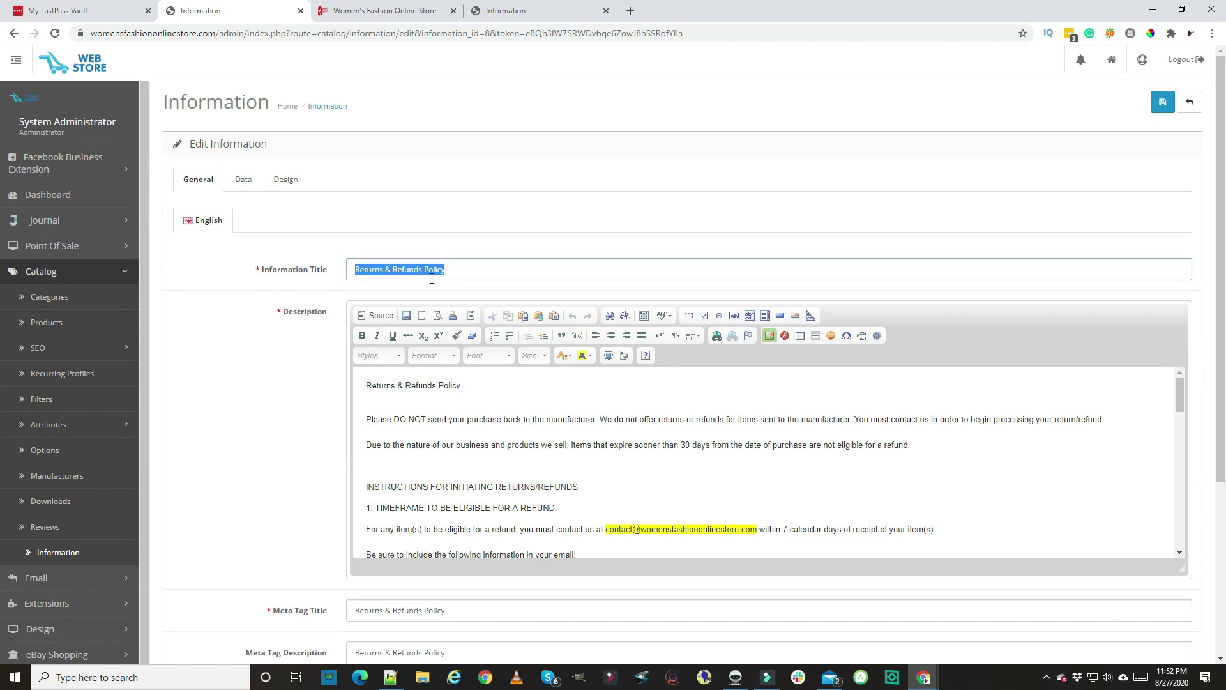
{"action": "scroll", "coordinate": [479, 250], "scroll_direction": "down", "scroll_amount": 1}
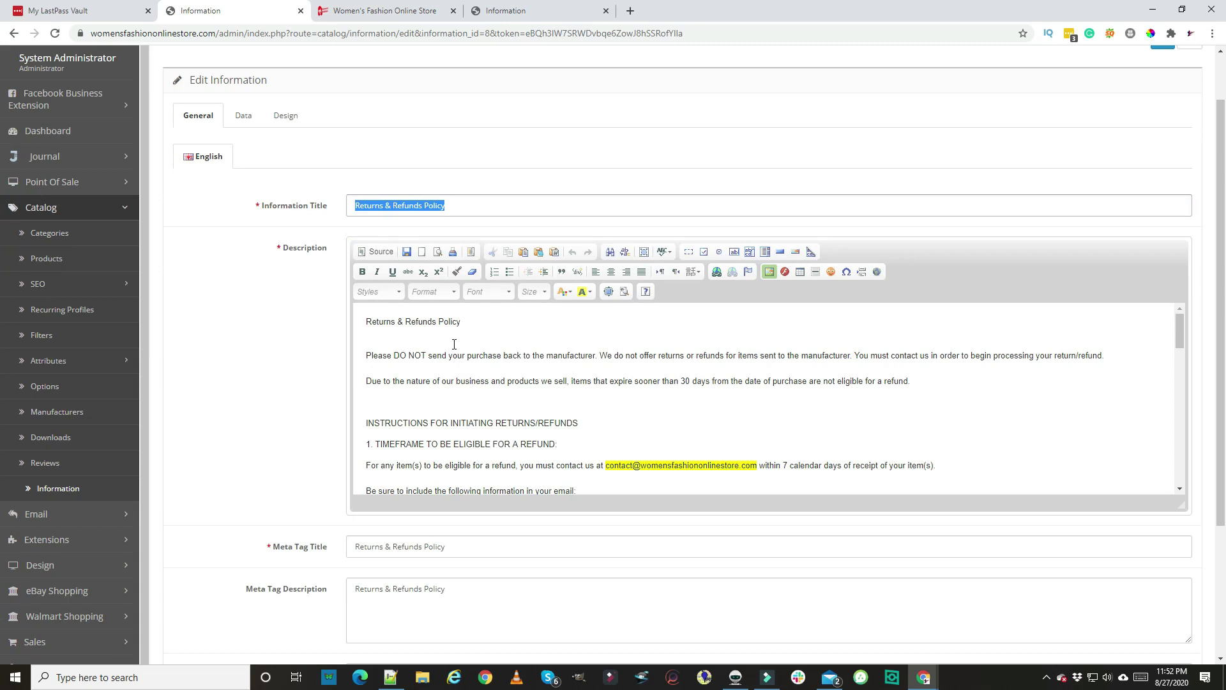
{"action": "scroll", "coordinate": [456, 367], "scroll_direction": "down", "scroll_amount": 2}
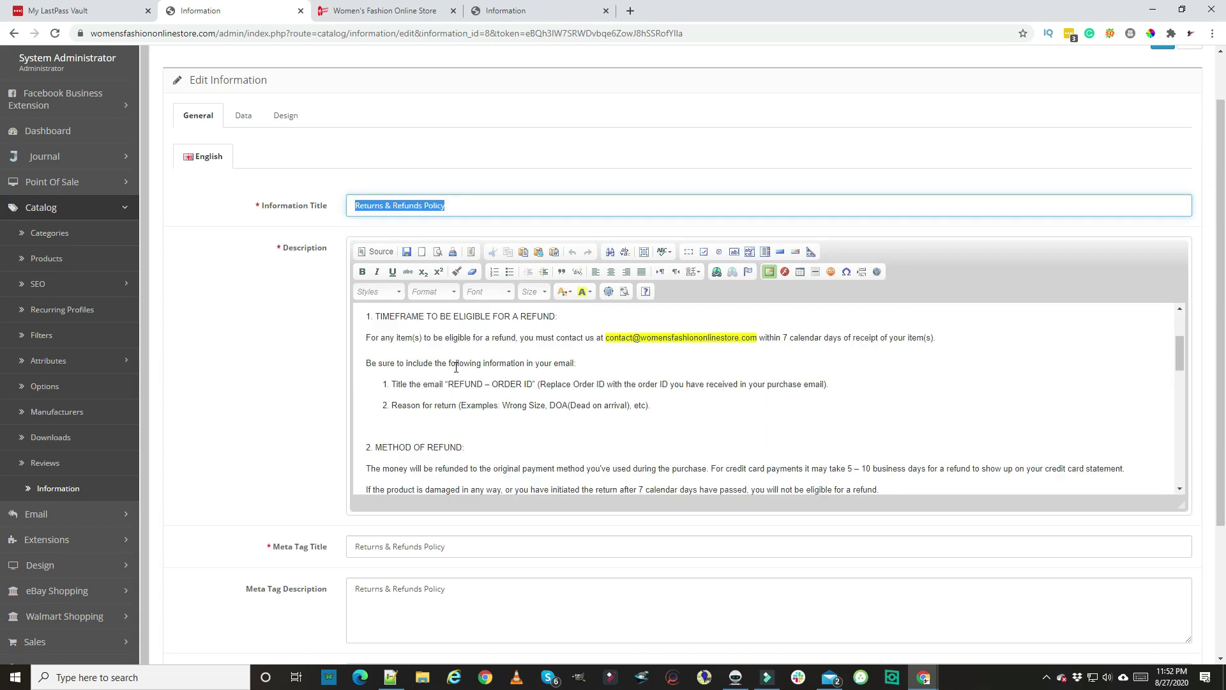
{"action": "scroll", "coordinate": [463, 391], "scroll_direction": "up", "scroll_amount": 2}
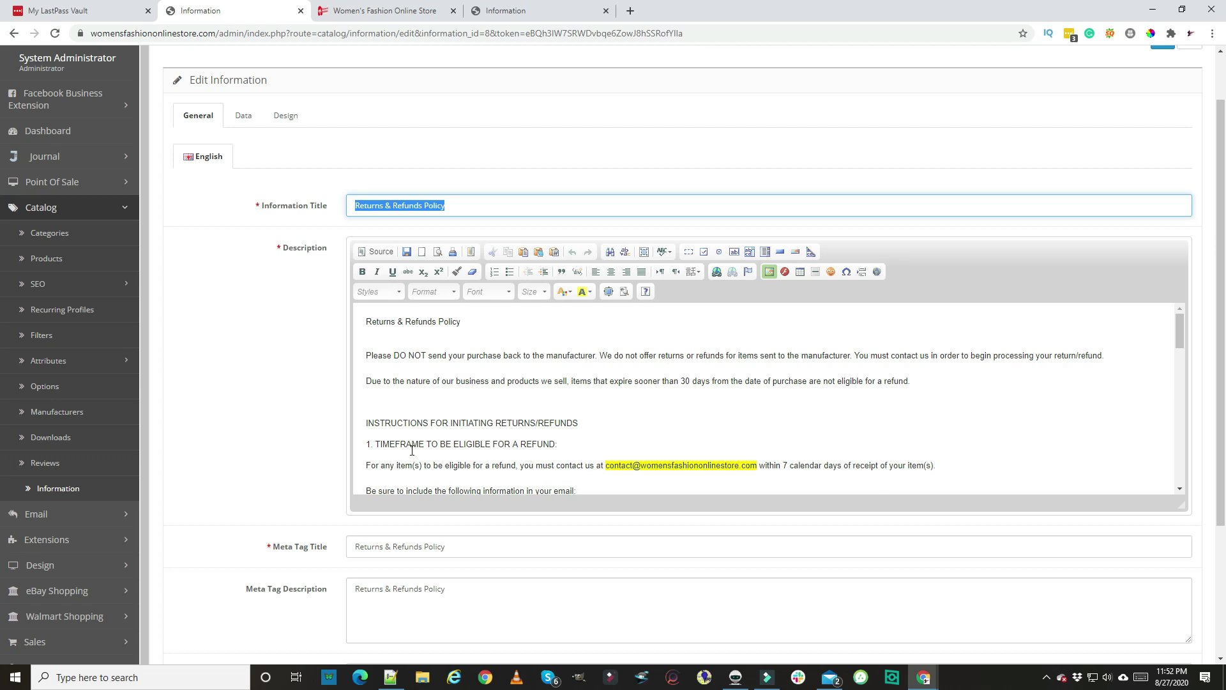
{"action": "scroll", "coordinate": [414, 449], "scroll_direction": "down", "scroll_amount": 1}
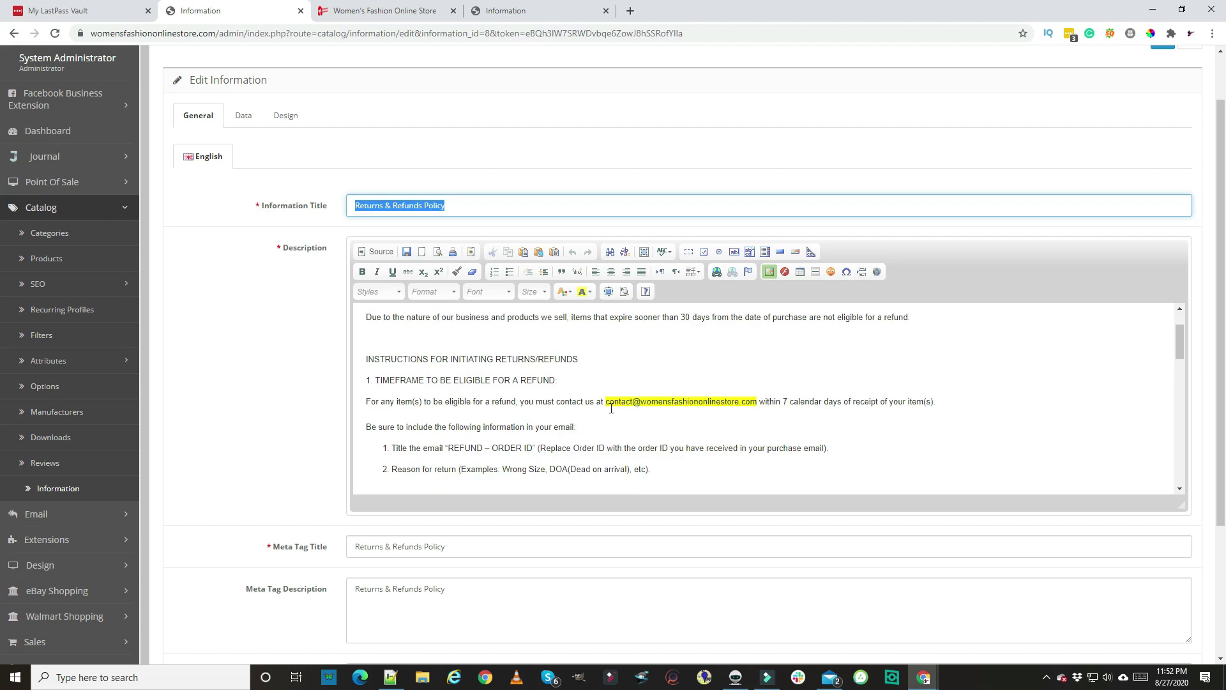
{"action": "scroll", "coordinate": [740, 406], "scroll_direction": "down", "scroll_amount": 10}
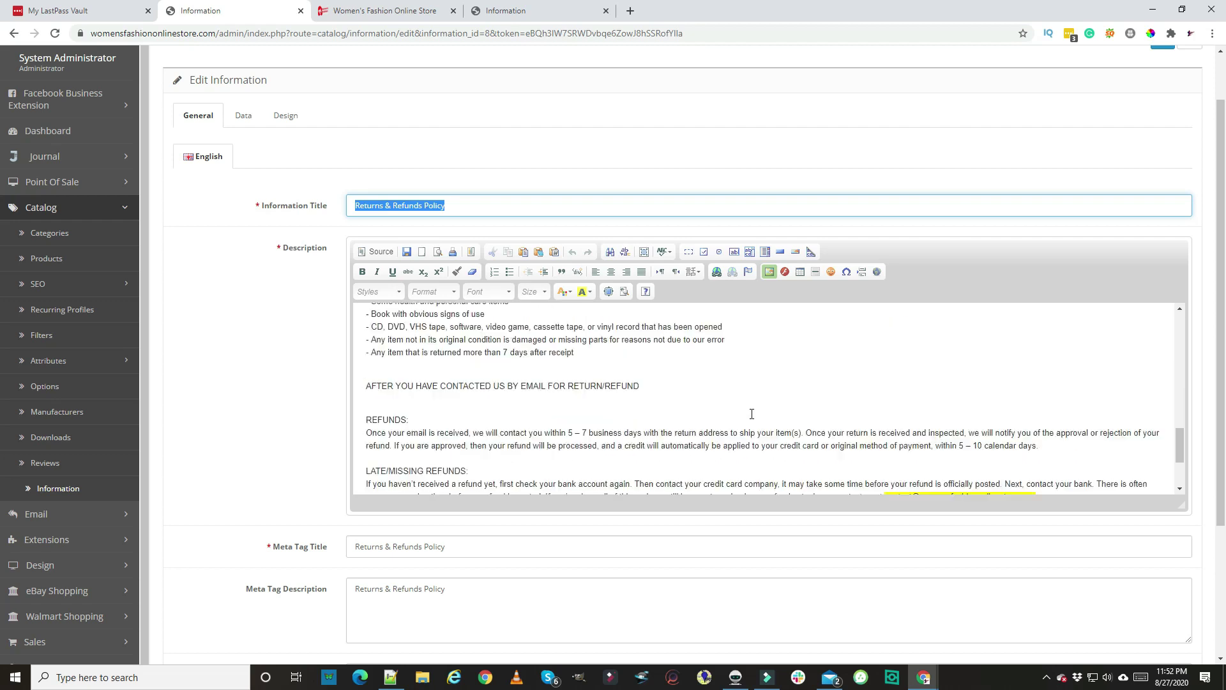
{"action": "scroll", "coordinate": [755, 419], "scroll_direction": "down", "scroll_amount": 2}
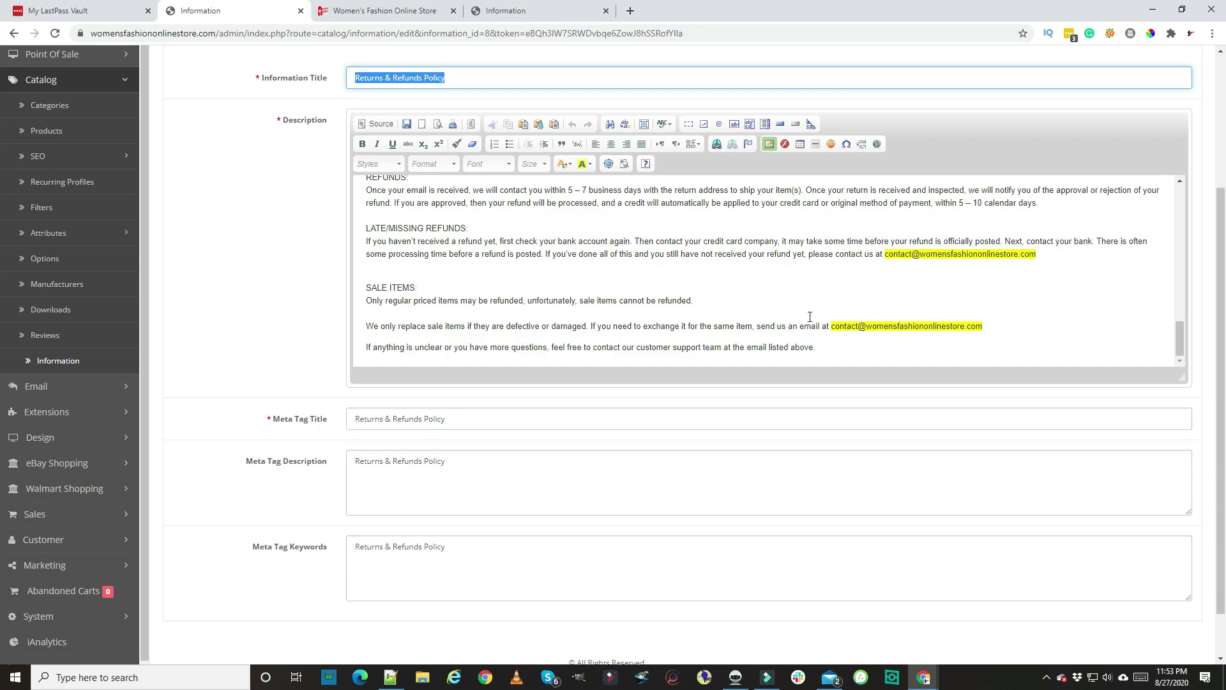
{"action": "scroll", "coordinate": [810, 317], "scroll_direction": "up", "scroll_amount": 10}
{"action": "scroll", "coordinate": [1043, 164], "scroll_direction": "up", "scroll_amount": 3}
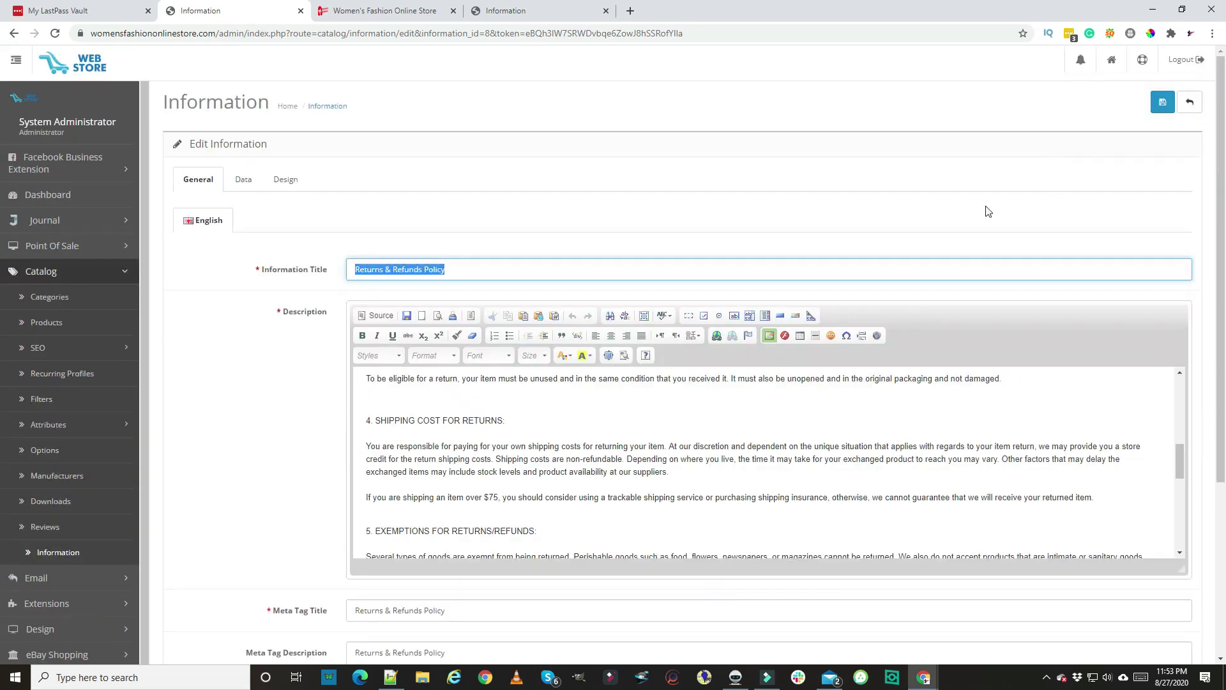
- On the Data tab, tick Default store and Bottom, and check SEO URL returns-refunds-policy and sort order 5
{"action": "left_click", "coordinate": [247, 181]}
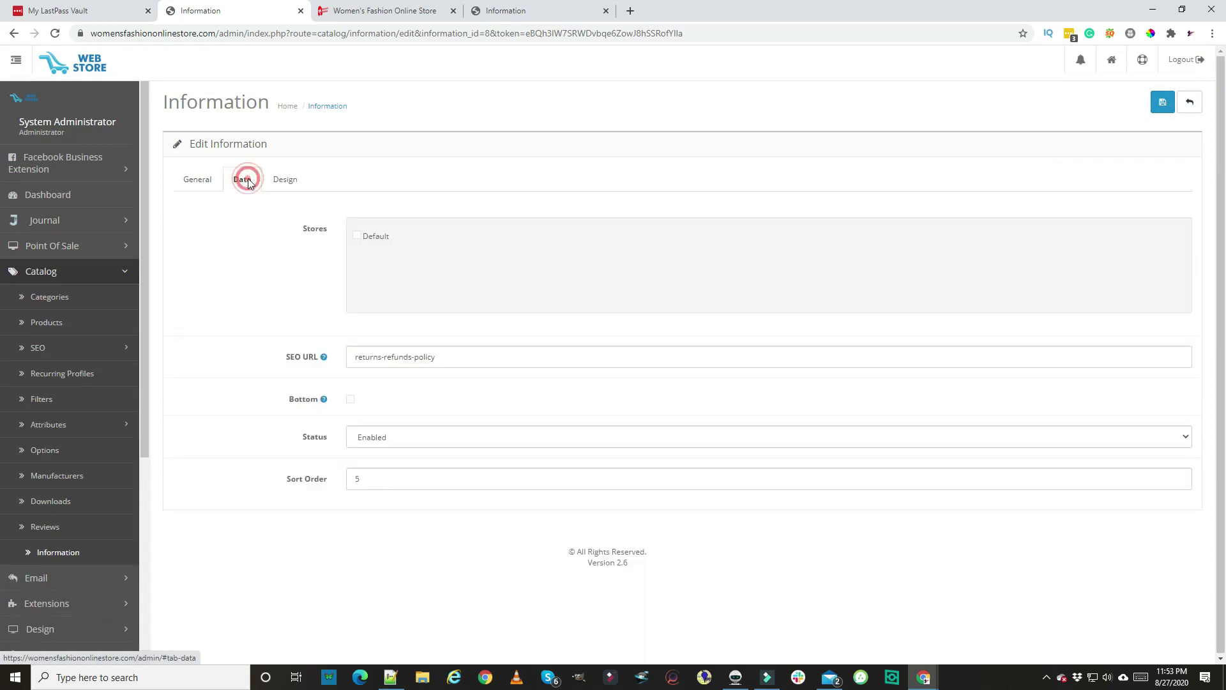
{"action": "left_click", "coordinate": [356, 235]}
{"action": "left_click", "coordinate": [351, 399]}
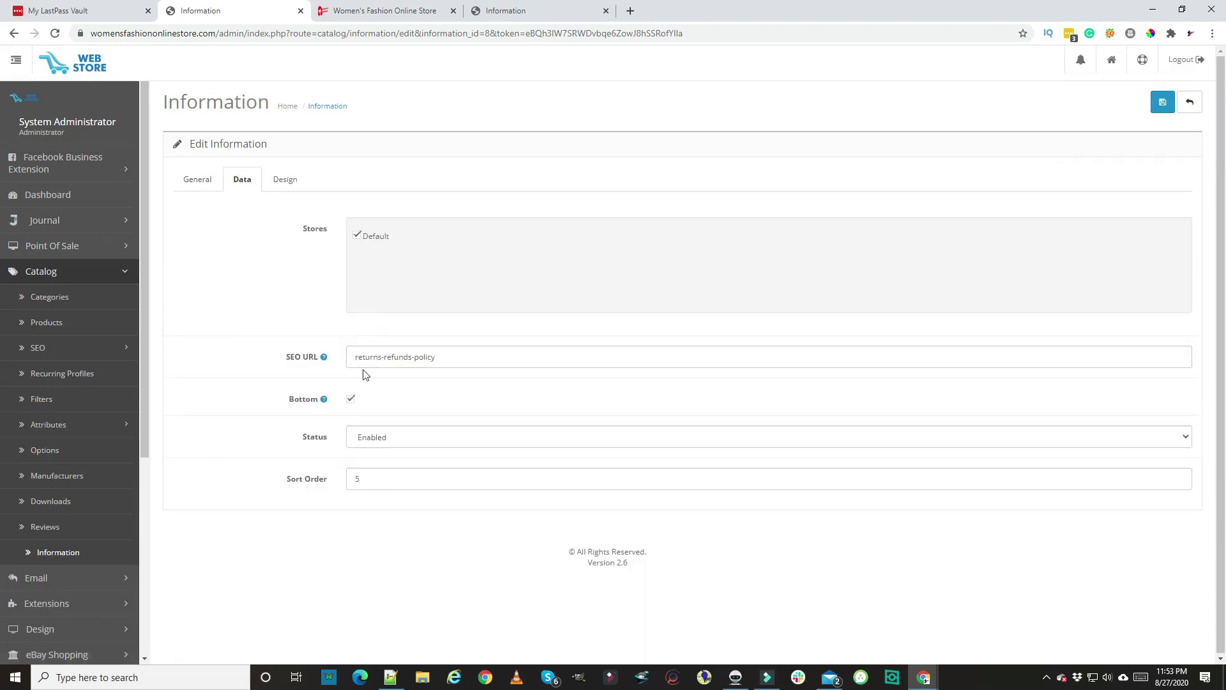
{"action": "left_click", "coordinate": [352, 362]}
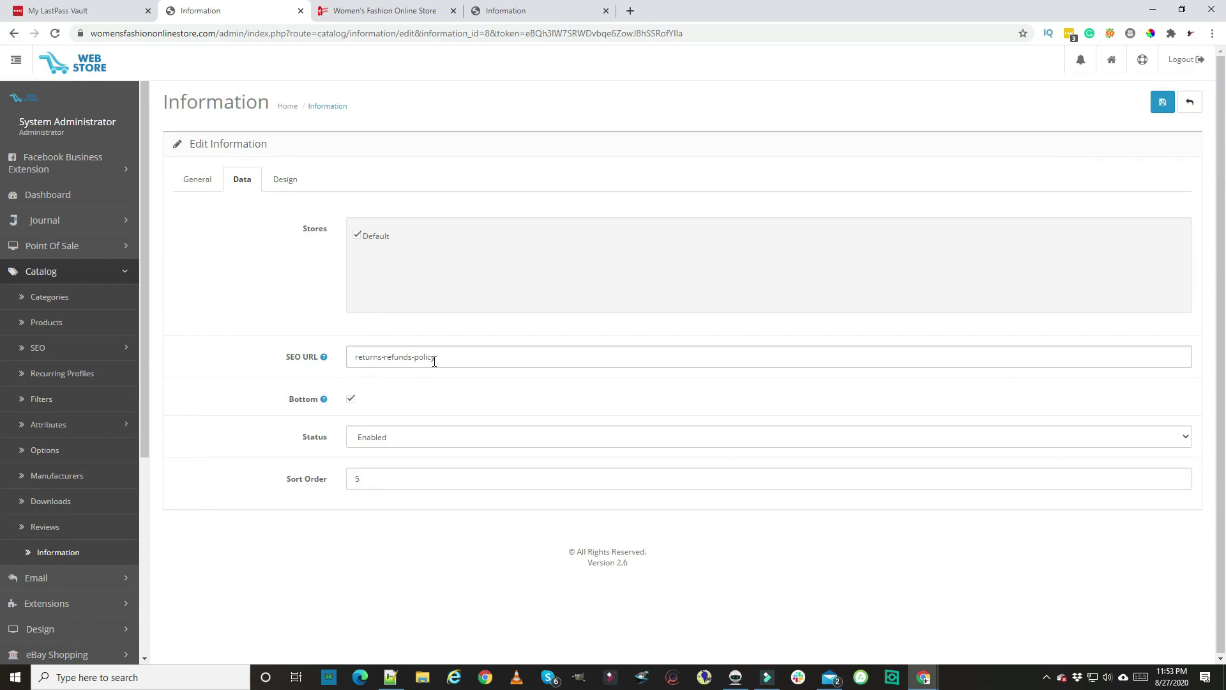
{"action": "mouse_move", "coordinate": [323, 359]}
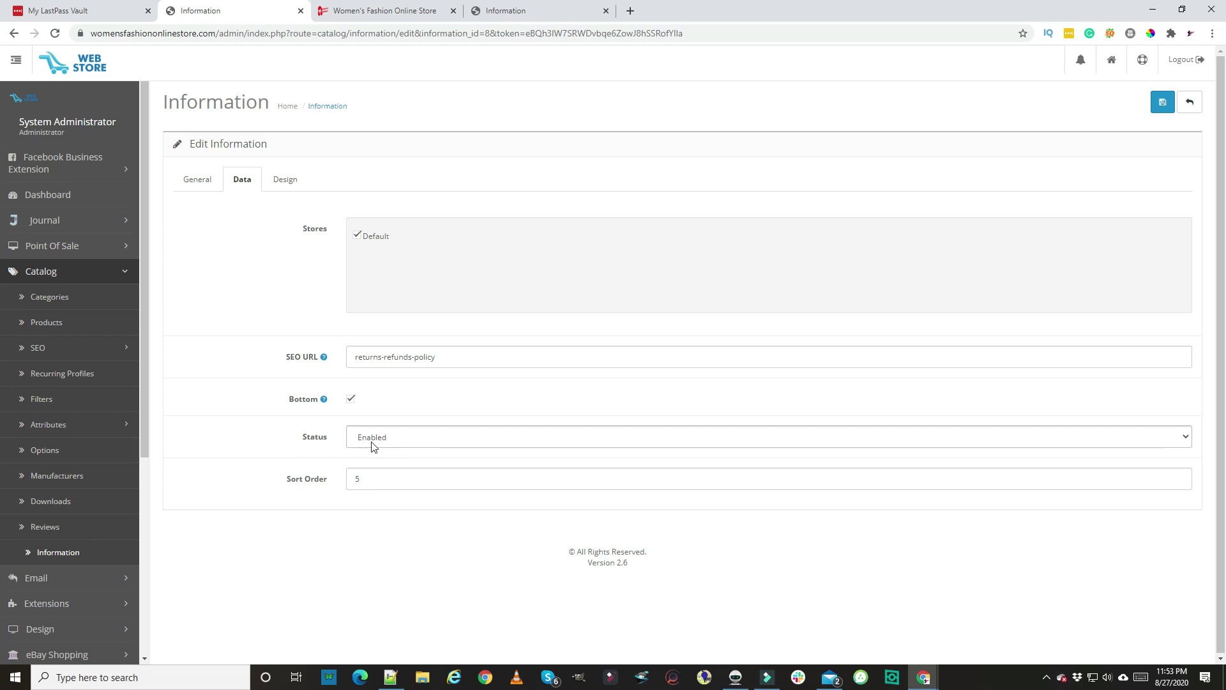
{"action": "double_click", "coordinate": [351, 483]}
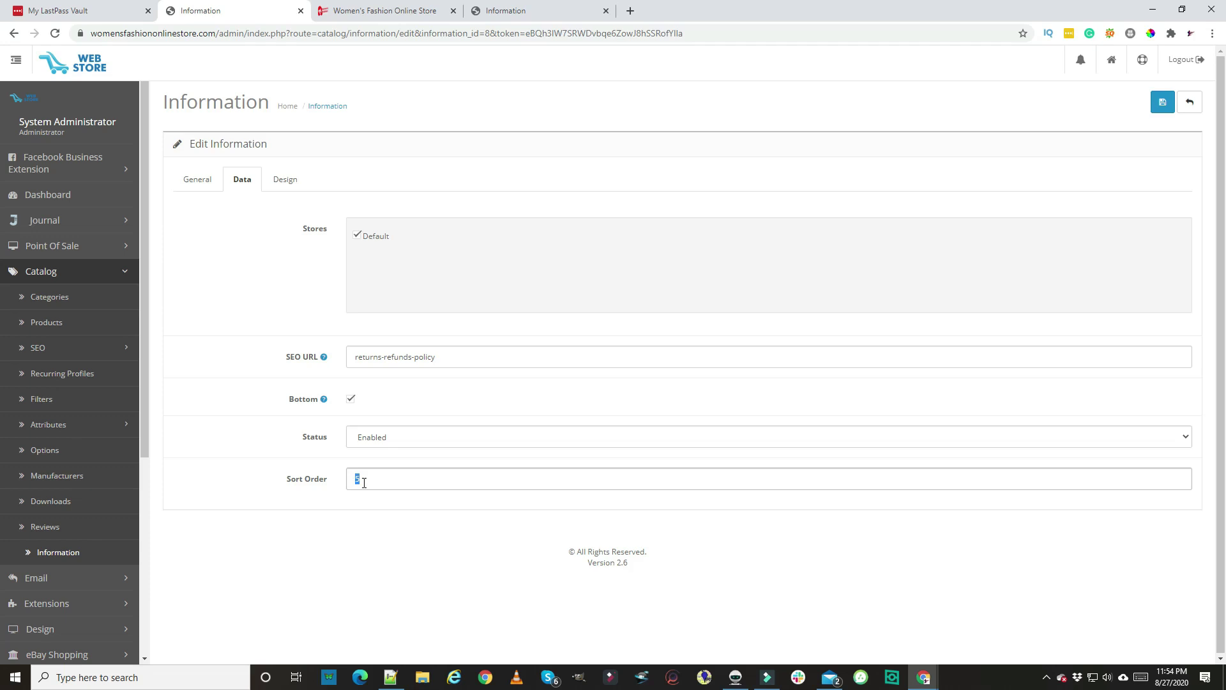
{"action": "double_click", "coordinate": [346, 486]}
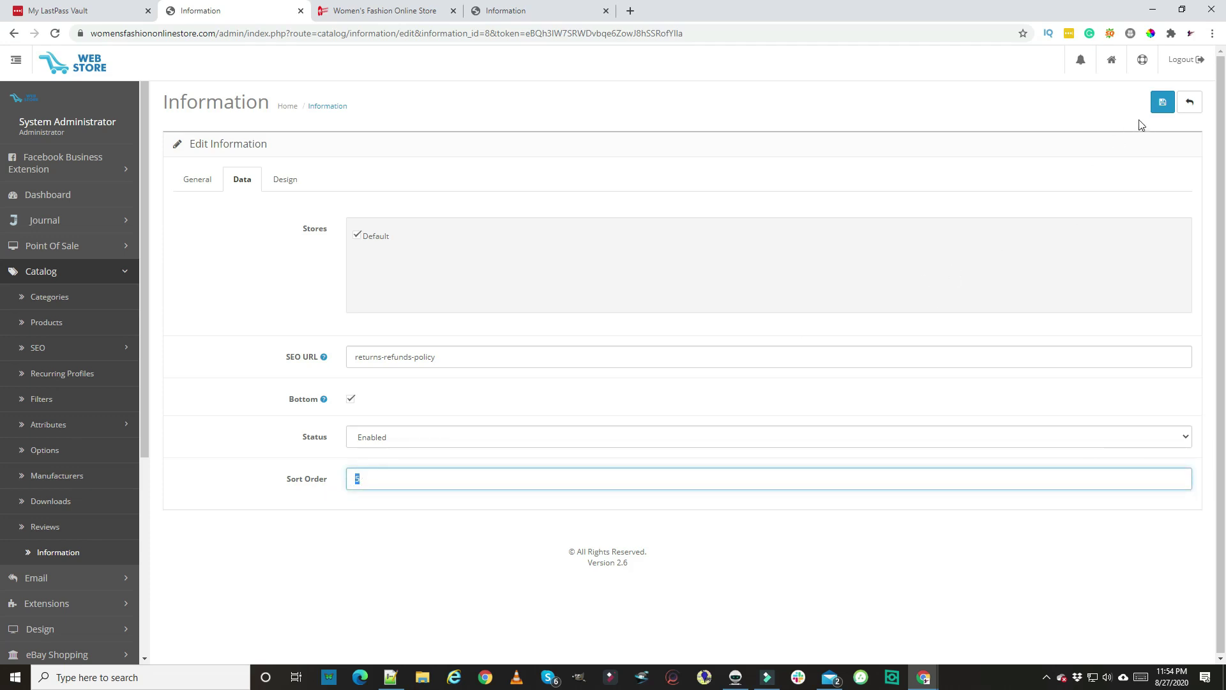
- Save the Returns & Refunds Policy page, returning to the Information list
{"action": "left_click", "coordinate": [1159, 102]}
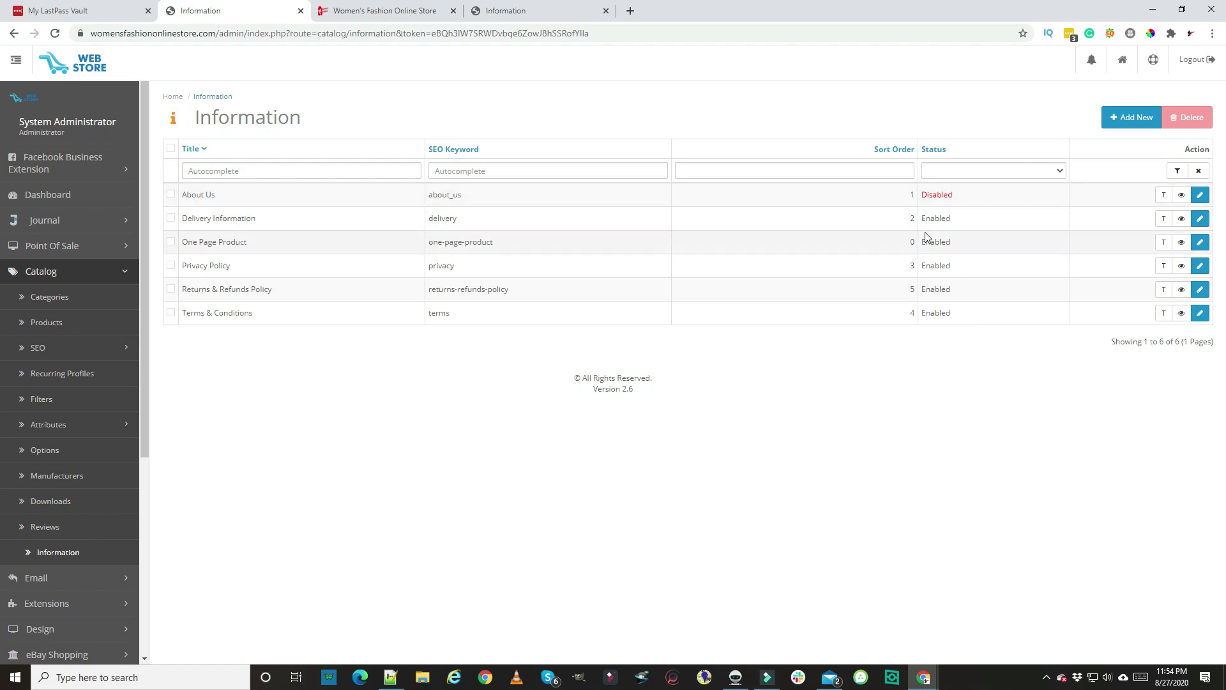
{"action": "triple_click", "coordinate": [513, 245]}
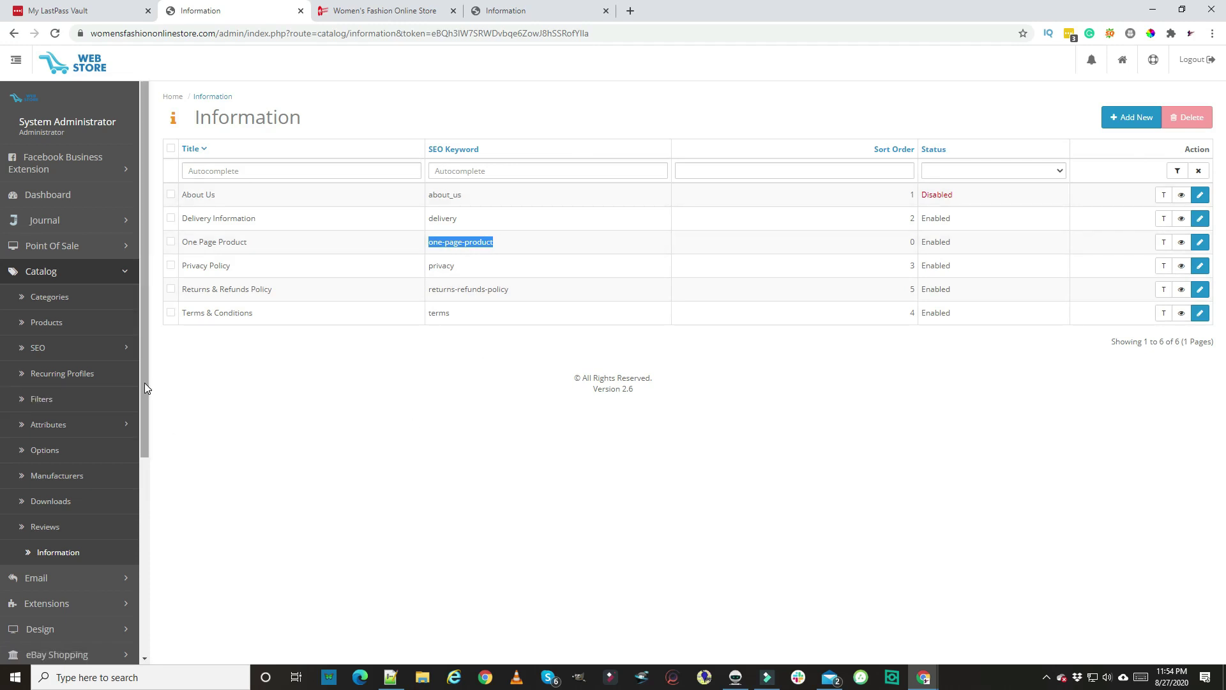
- Expand Journal in the sidebar and open its Footer list
{"action": "left_click_drag", "start_coordinate": [145, 382], "coordinate": [145, 388]}
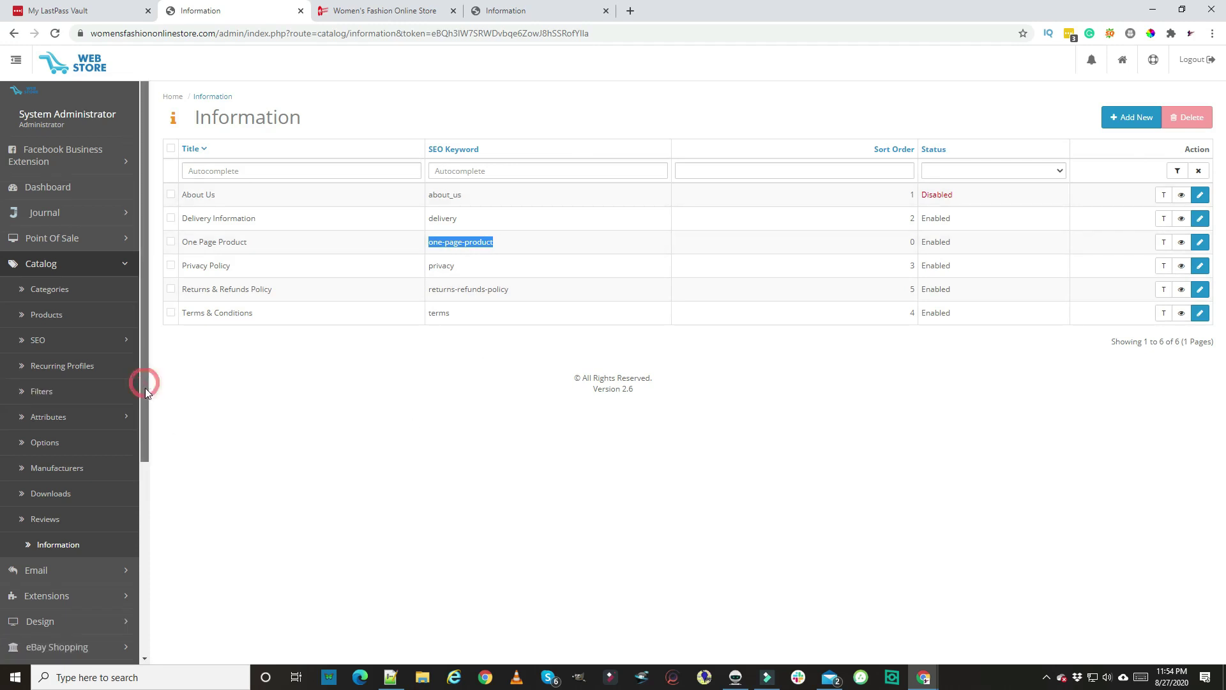
{"action": "left_click", "coordinate": [56, 222]}
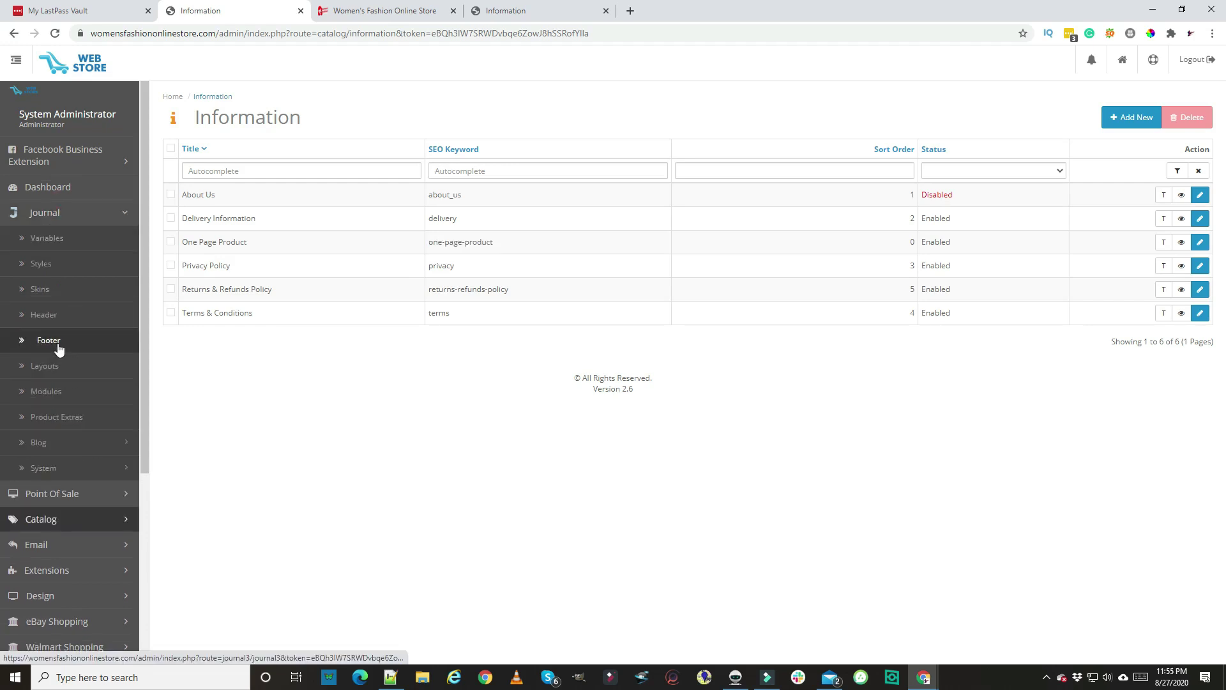
{"action": "left_click", "coordinate": [58, 346]}
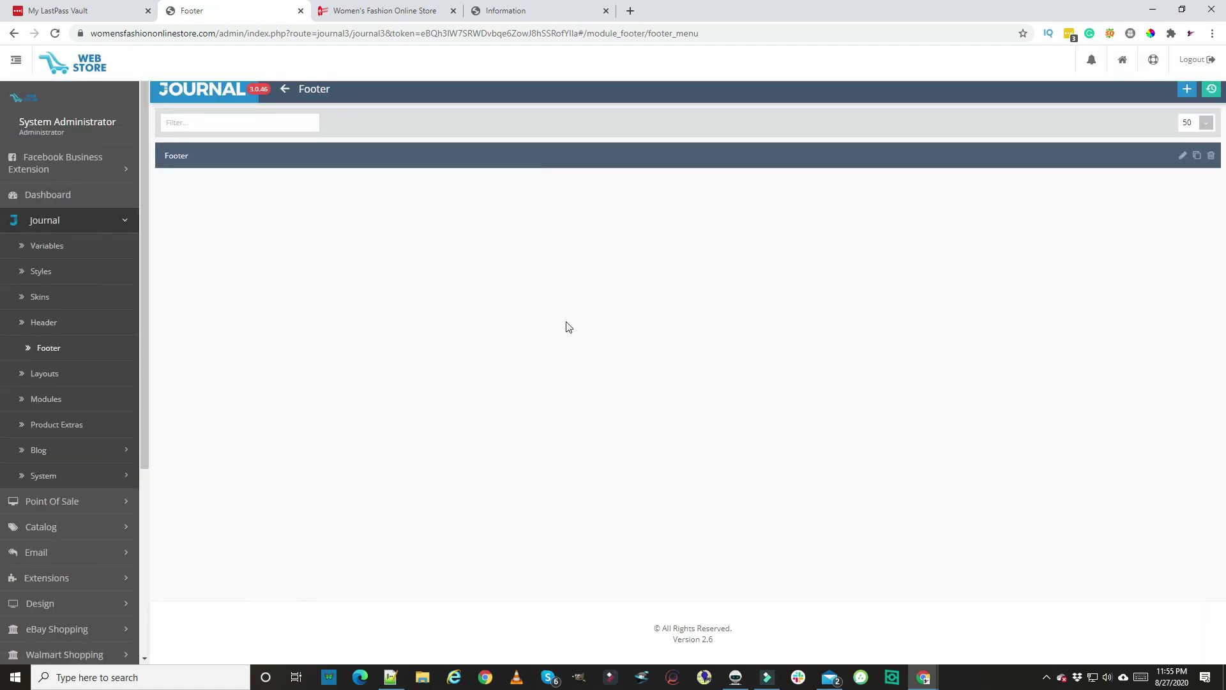
- Open the Footer module and quick-edit the Footer - Custom Links block in Row 2
{"action": "left_click", "coordinate": [543, 163]}
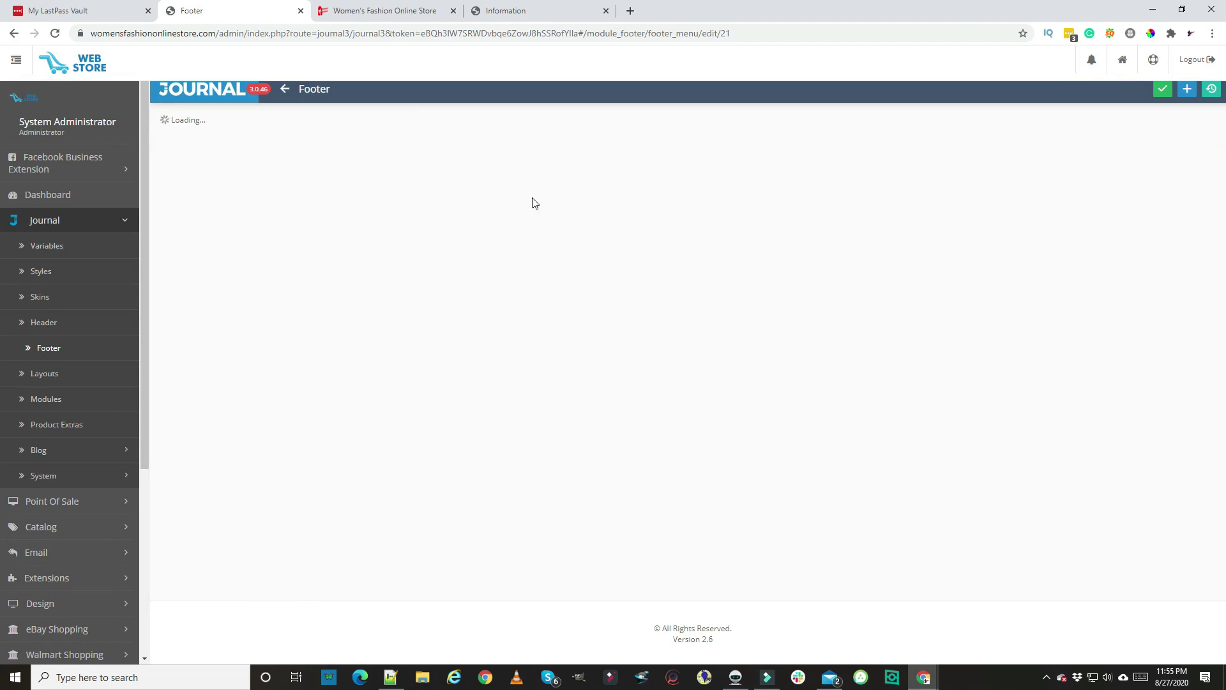
{"action": "left_click_drag", "start_coordinate": [535, 203], "coordinate": [502, 281]}
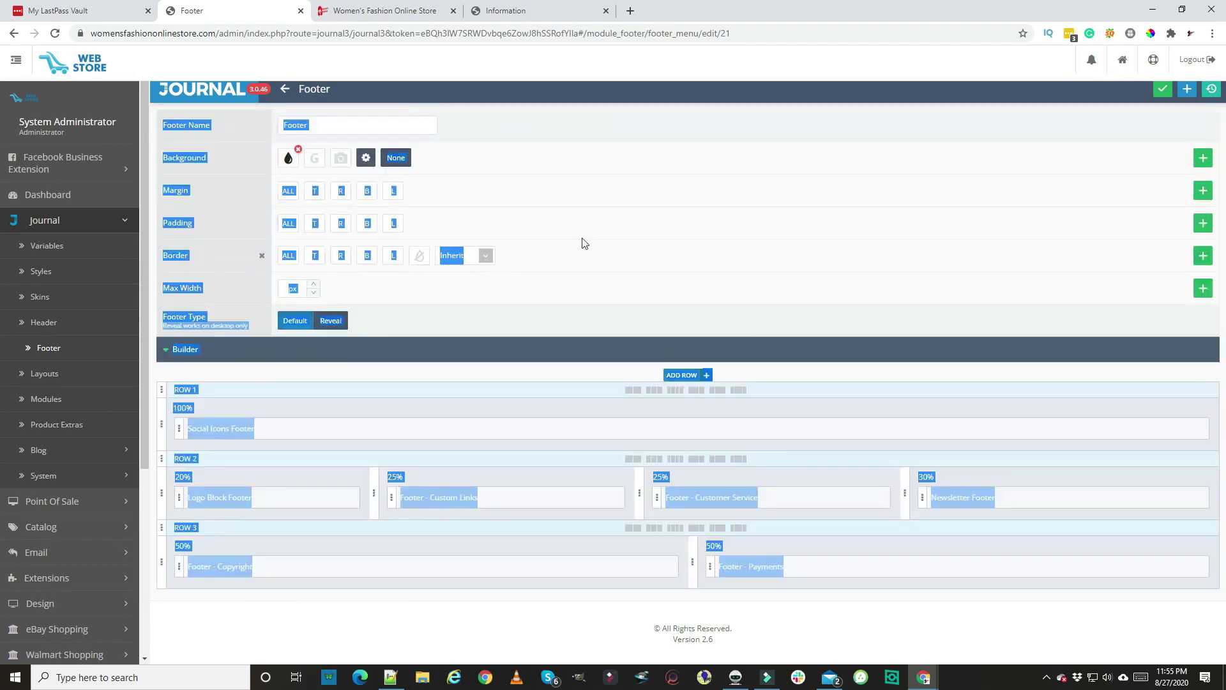
{"action": "left_click", "coordinate": [582, 239]}
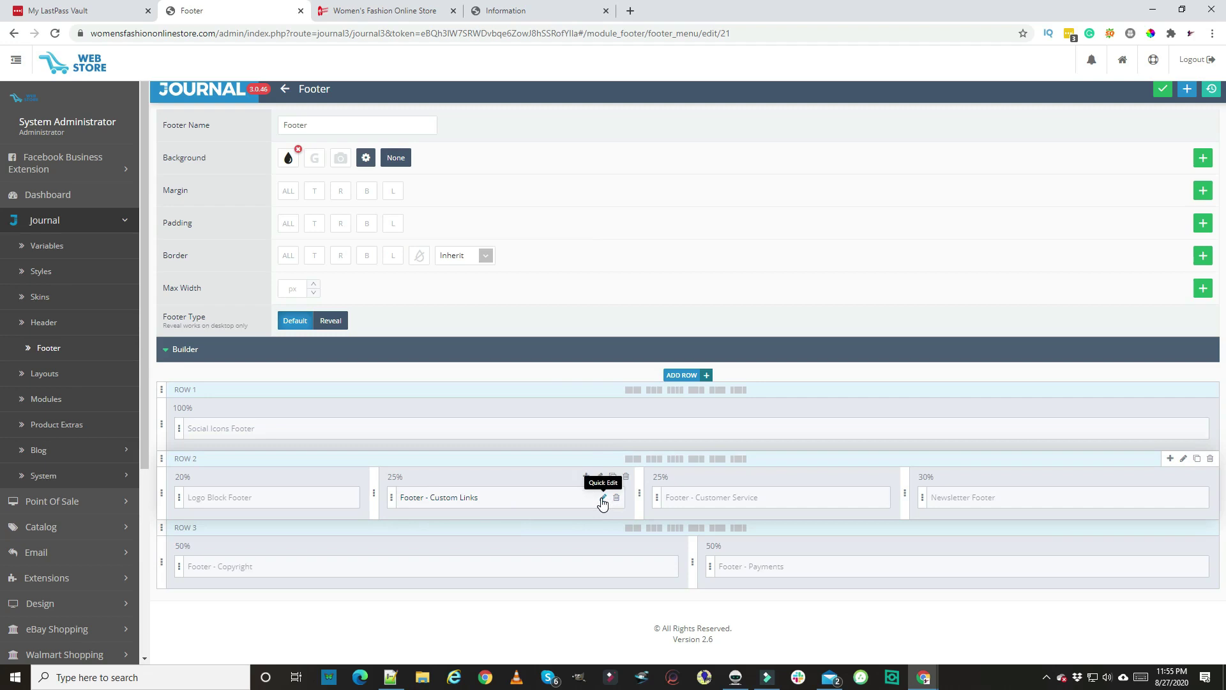
{"action": "left_click", "coordinate": [602, 498]}
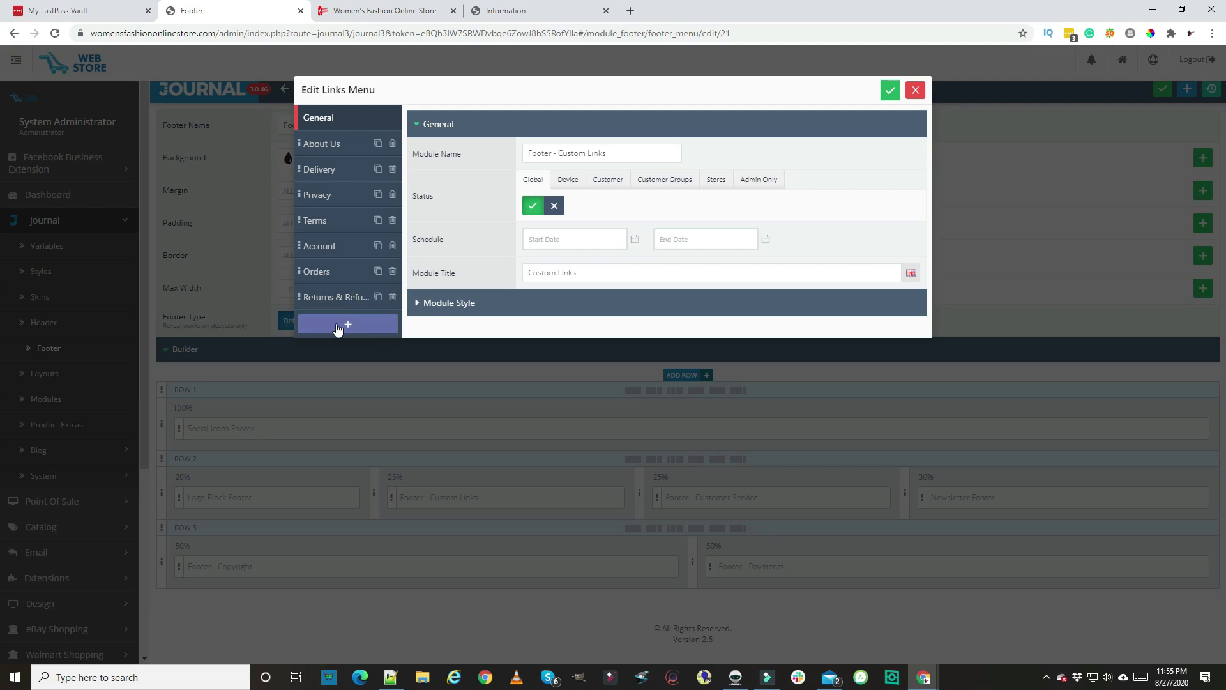
- Link the Returns & Refunds item to Information > Returns & Refunds Policy and save the menu
{"action": "left_click", "coordinate": [337, 297]}
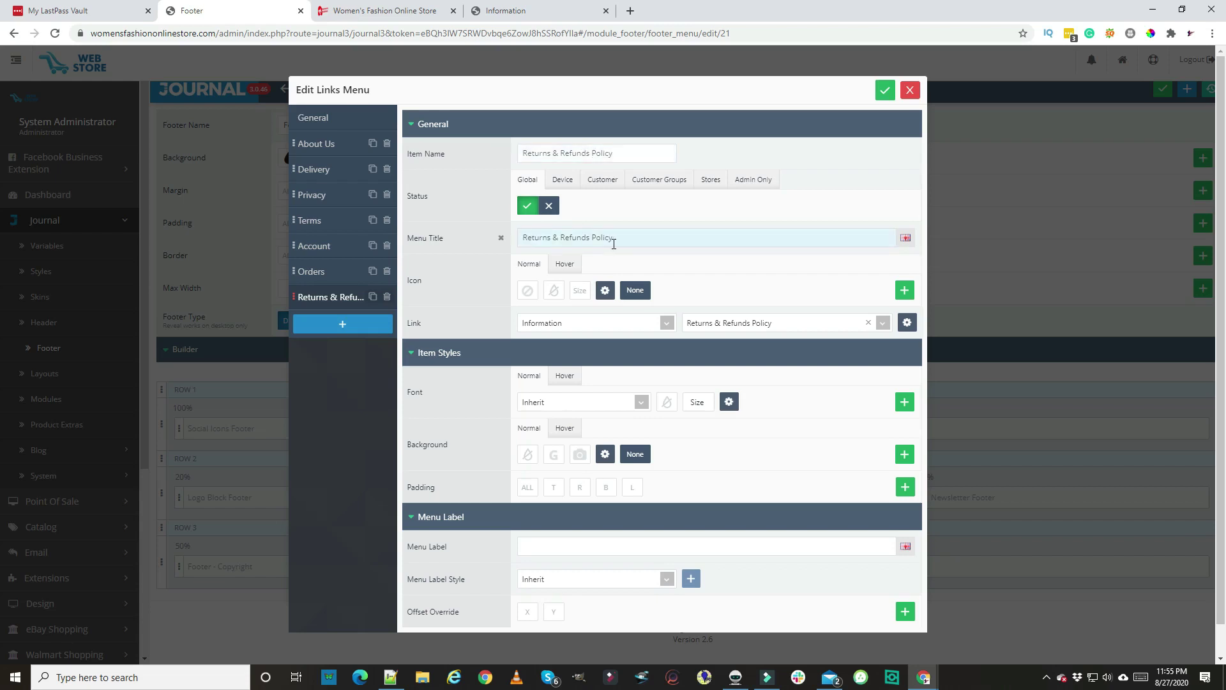
{"action": "left_click", "coordinate": [665, 323]}
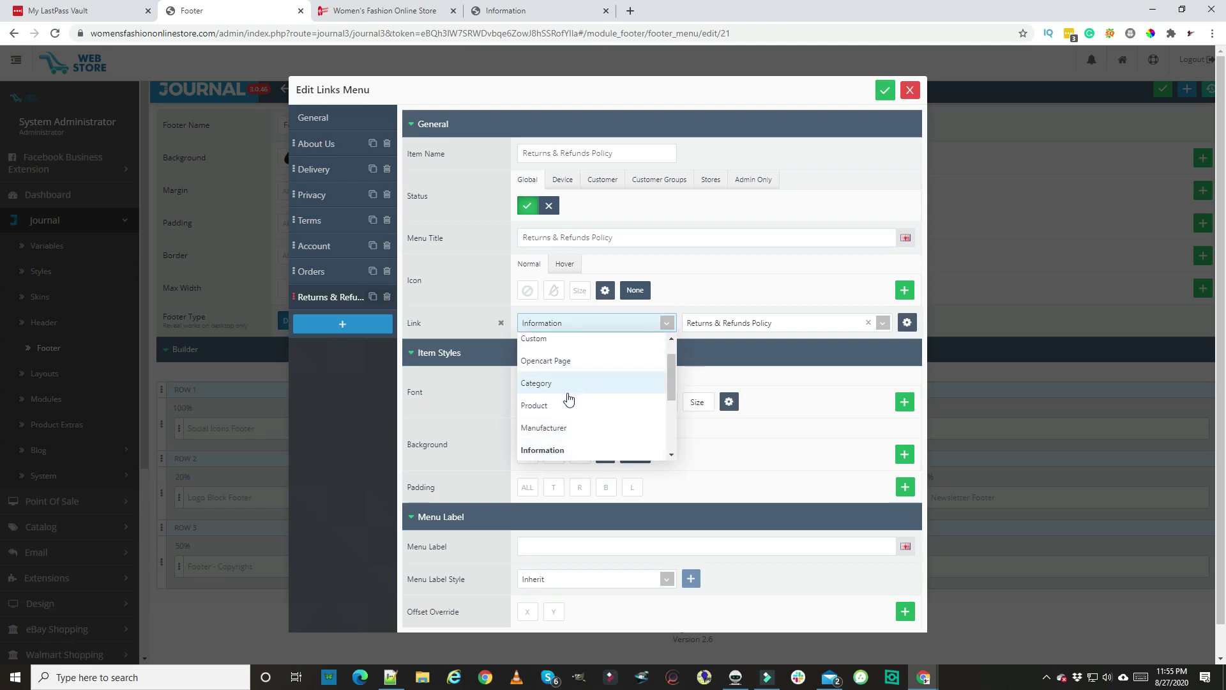
{"action": "left_click", "coordinate": [557, 450]}
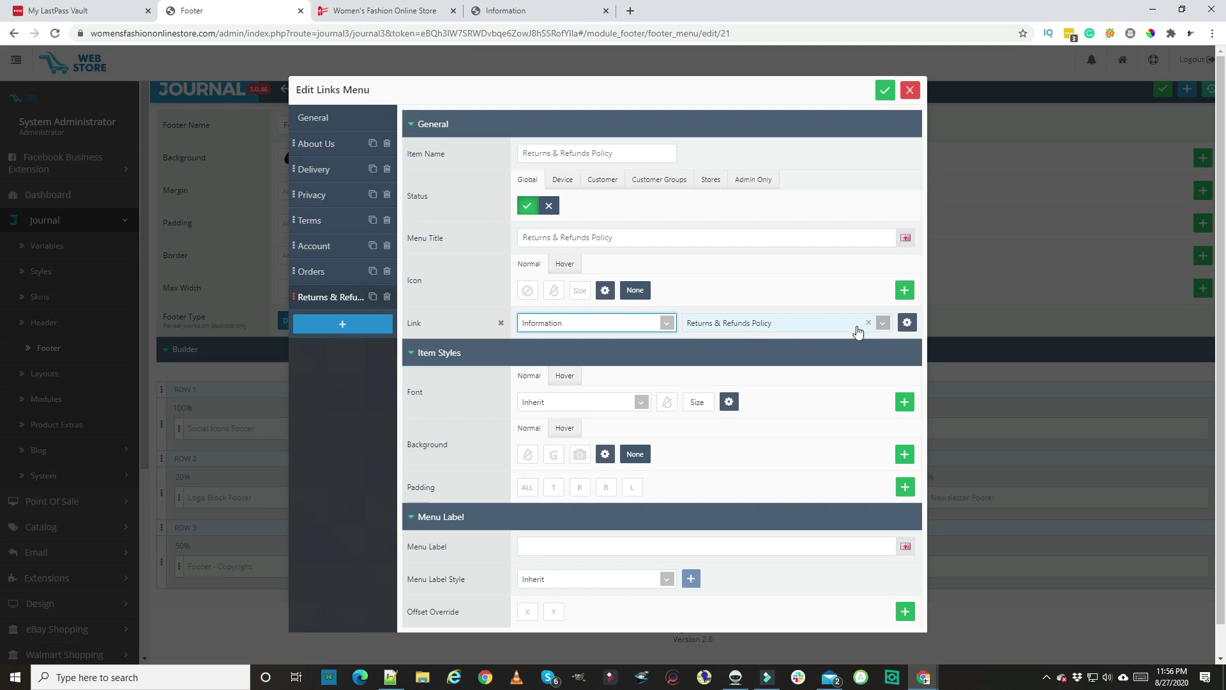
{"action": "left_click", "coordinate": [838, 329]}
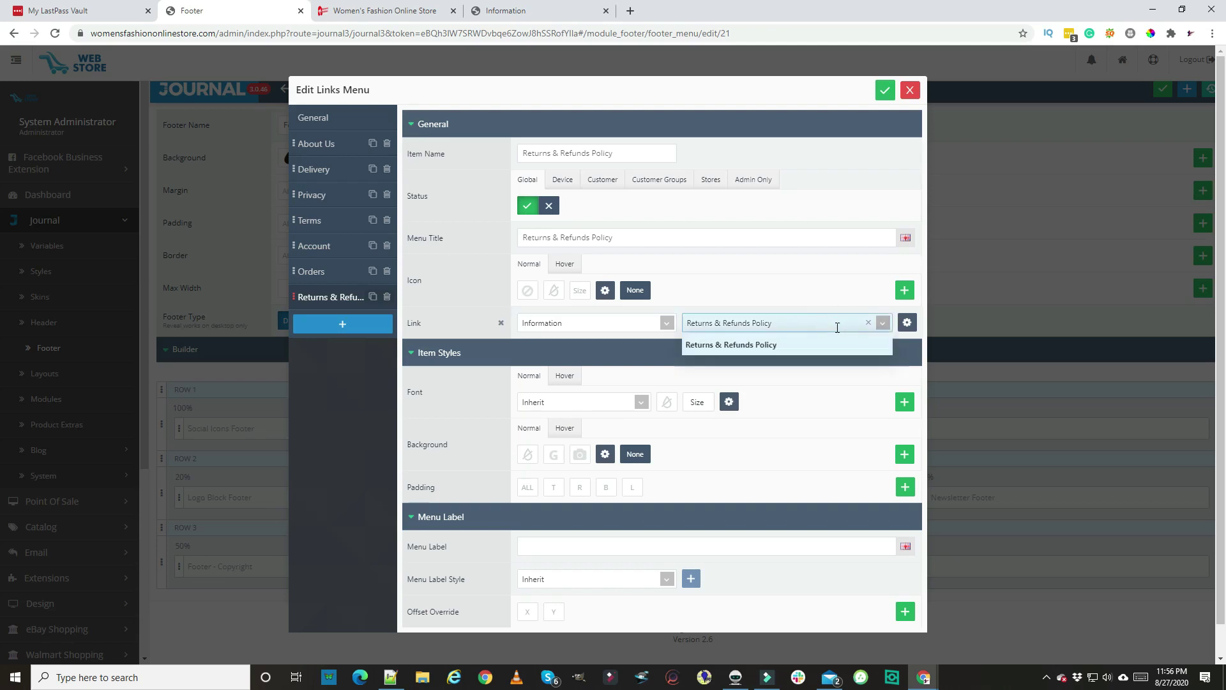
{"action": "left_click", "coordinate": [881, 324]}
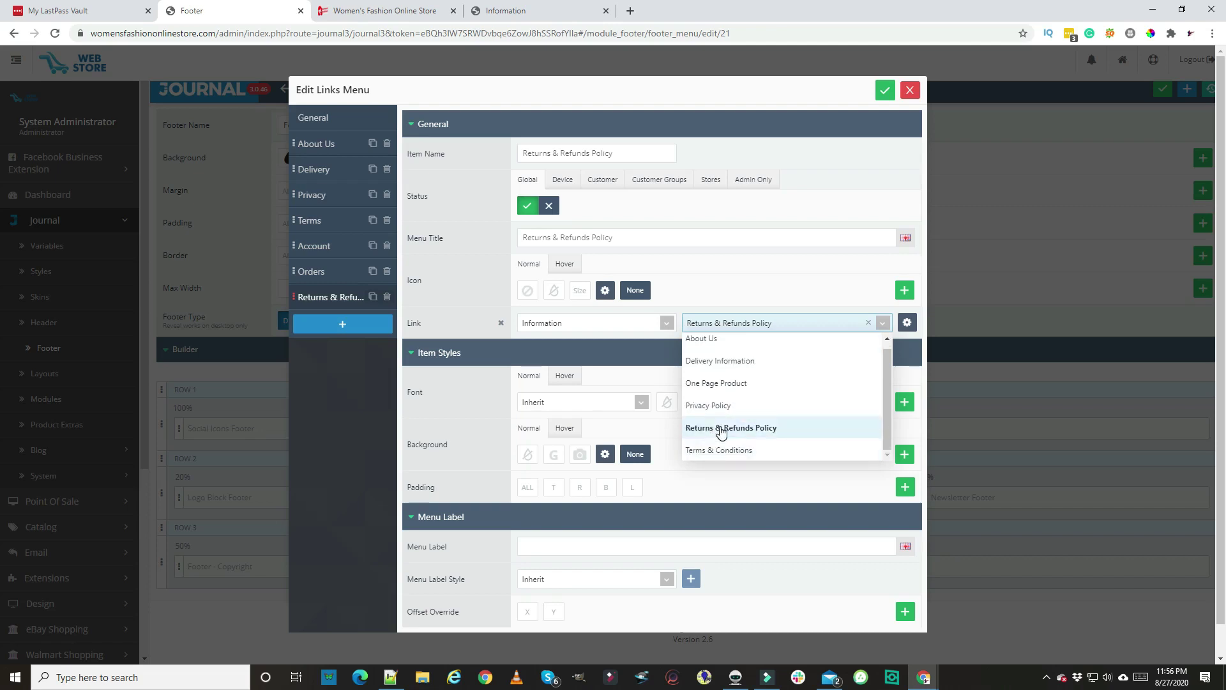
{"action": "left_click", "coordinate": [828, 434]}
{"action": "scroll", "coordinate": [794, 456], "scroll_direction": "down", "scroll_amount": 1}
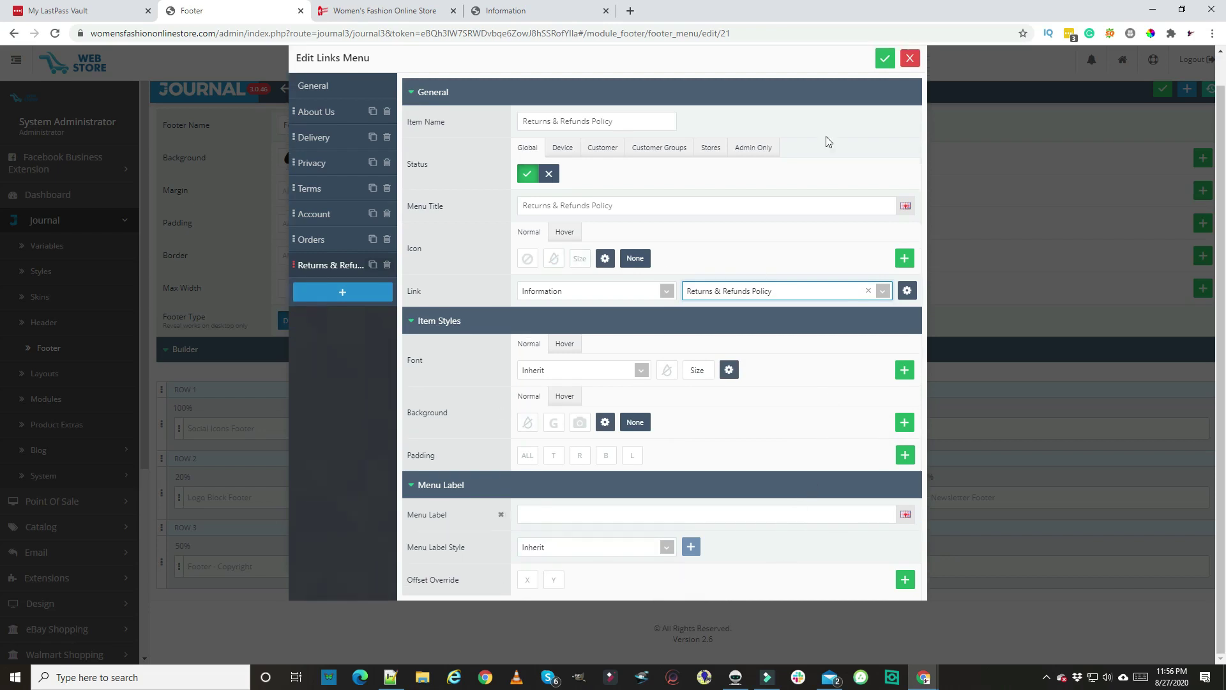
{"action": "left_click", "coordinate": [884, 58]}
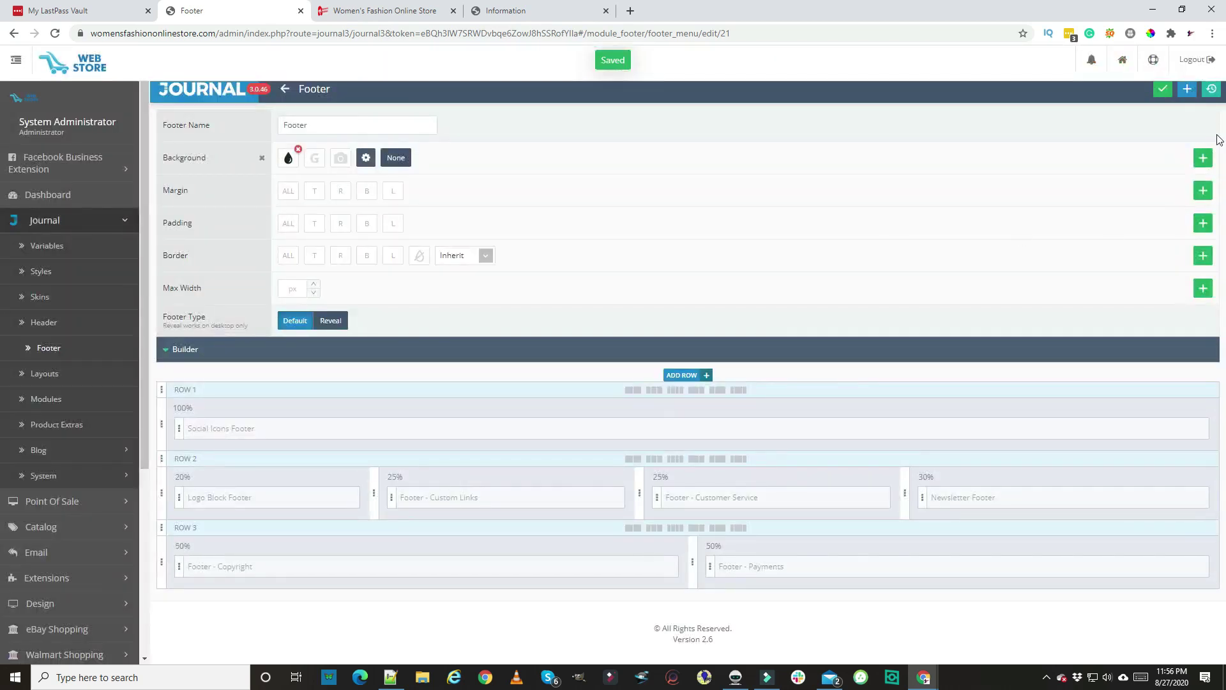
- Clear the Journal theme cache after saving the footer links
{"action": "left_click", "coordinate": [1212, 89]}
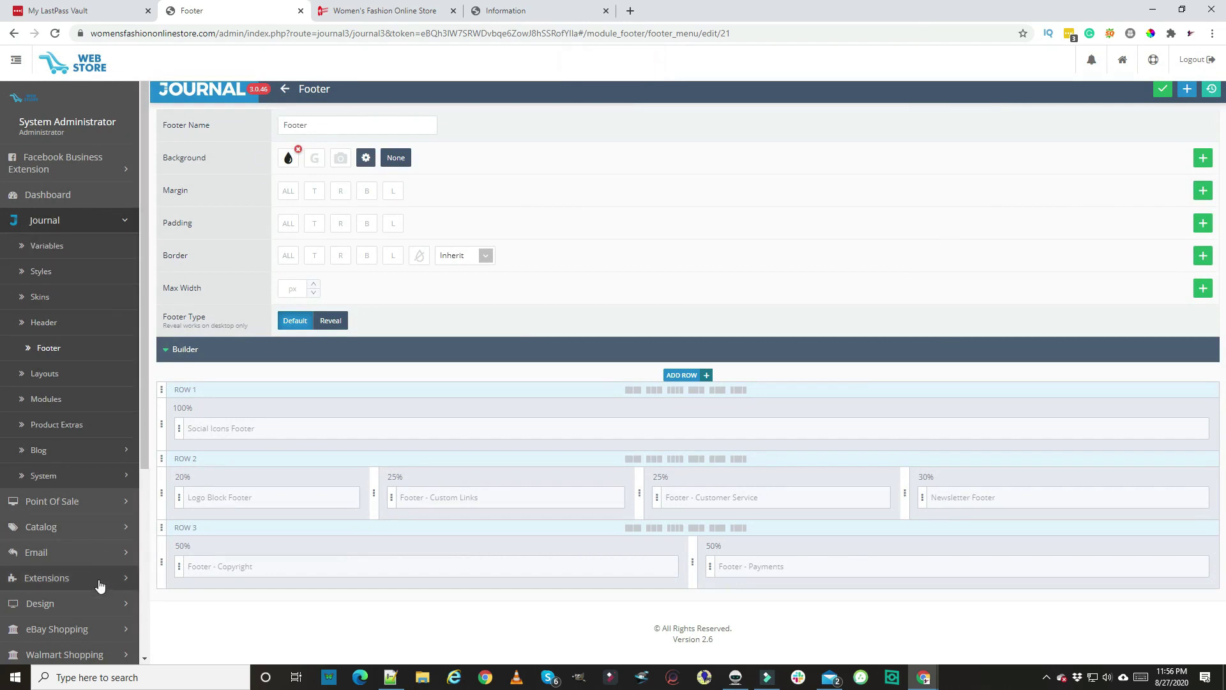
{"action": "scroll", "coordinate": [100, 584], "scroll_direction": "down", "scroll_amount": 4}
{"action": "scroll", "coordinate": [54, 560], "scroll_direction": "down", "scroll_amount": 1}
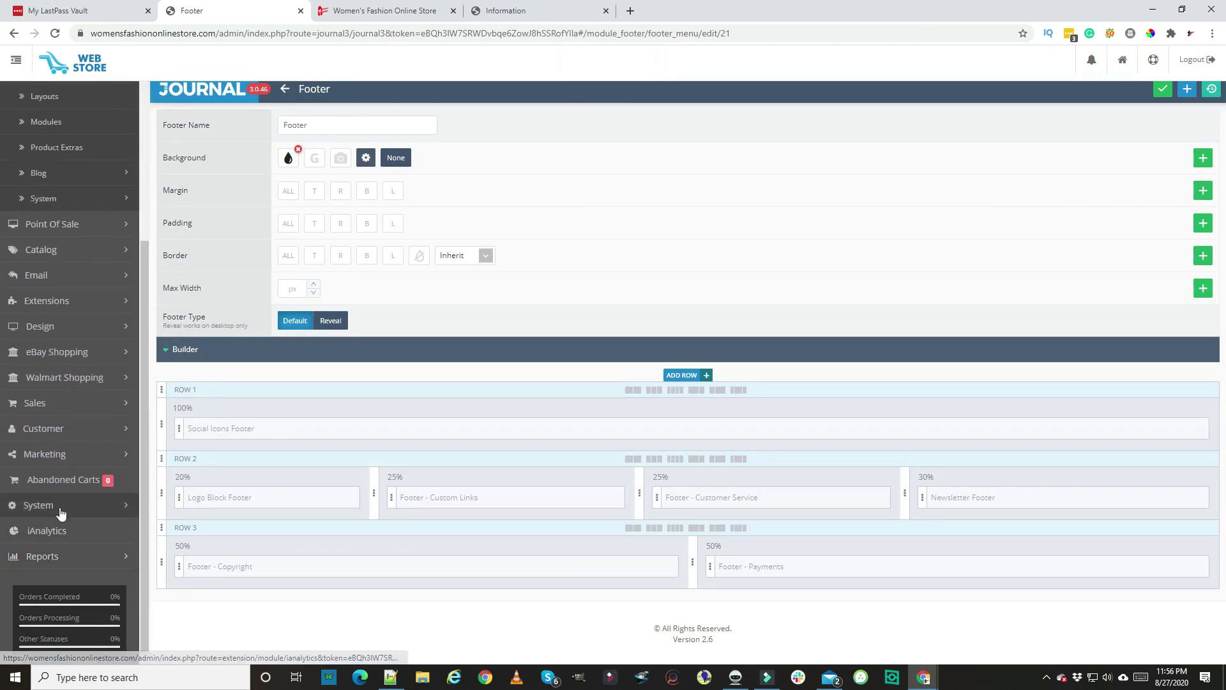
- Clear all NitroPack caches from System > Tools > NitroPack and bring up the live storefront
{"action": "left_click", "coordinate": [70, 508]}
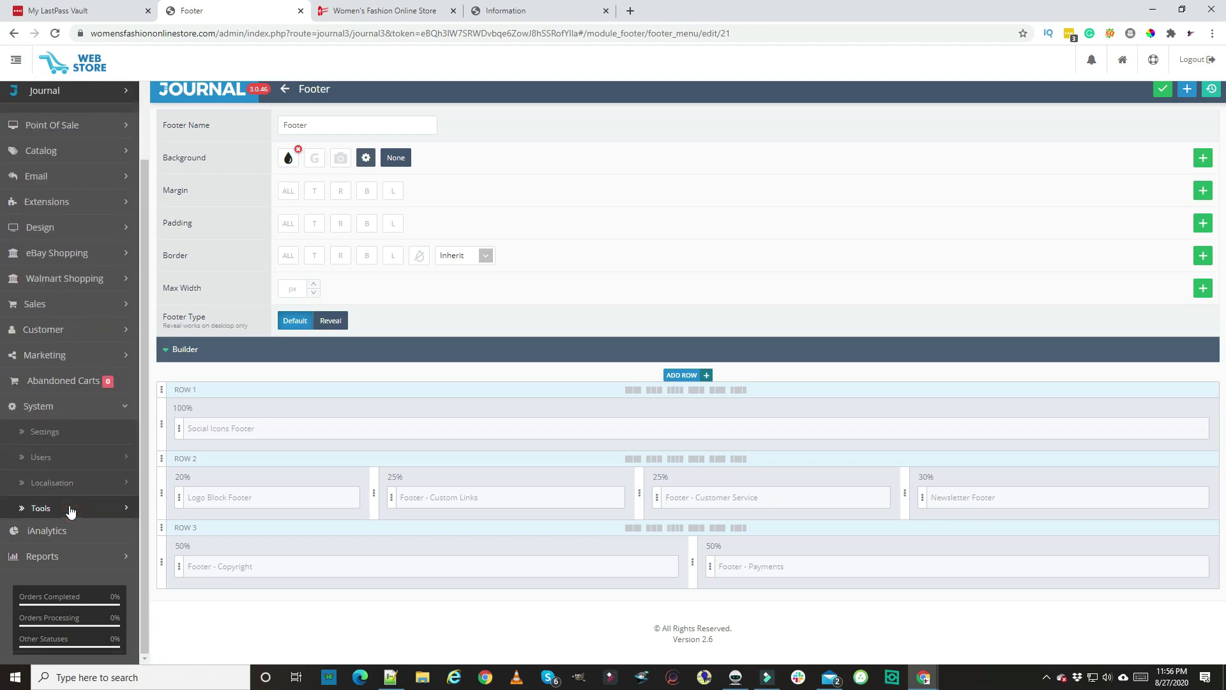
{"action": "left_click", "coordinate": [70, 508]}
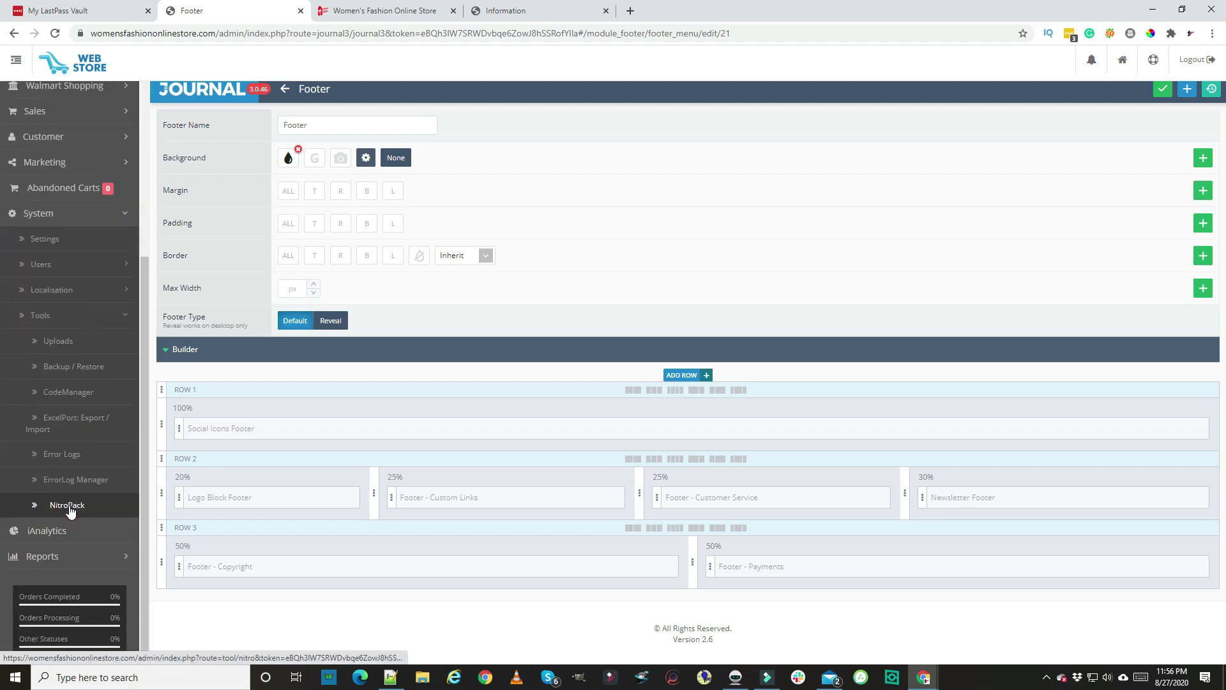
{"action": "left_click", "coordinate": [69, 507]}
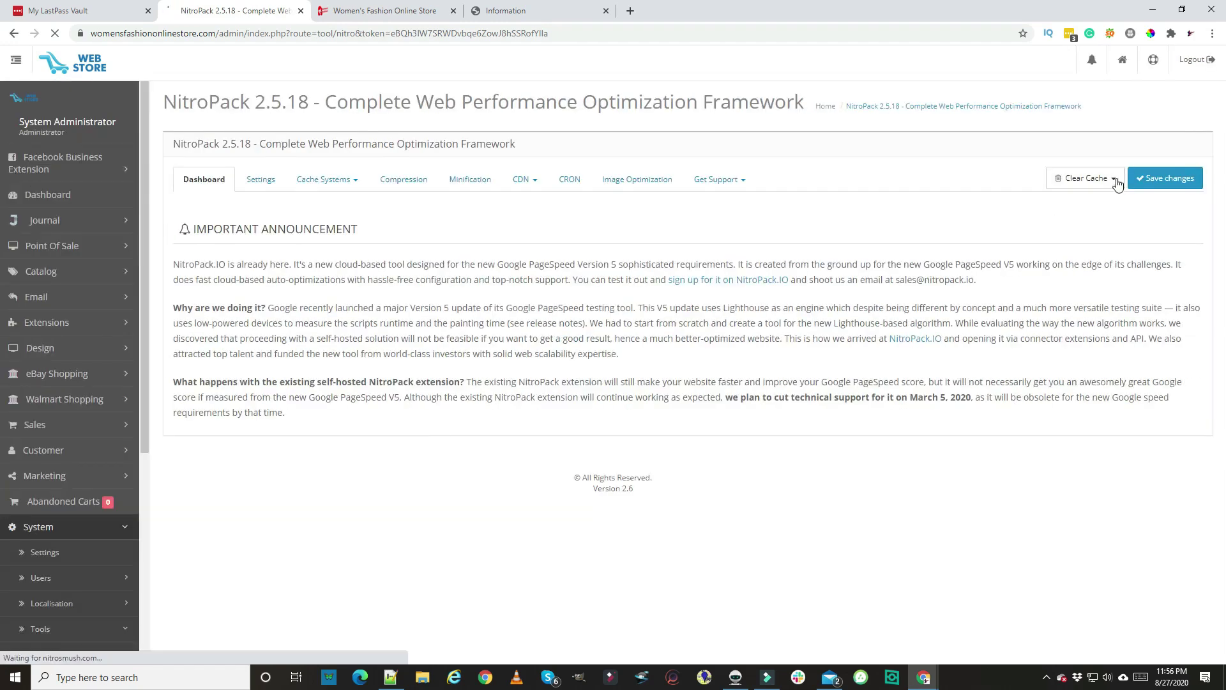
{"action": "left_click", "coordinate": [1089, 179]}
{"action": "left_click", "coordinate": [1087, 341]}
{"action": "left_click", "coordinate": [394, 14]}
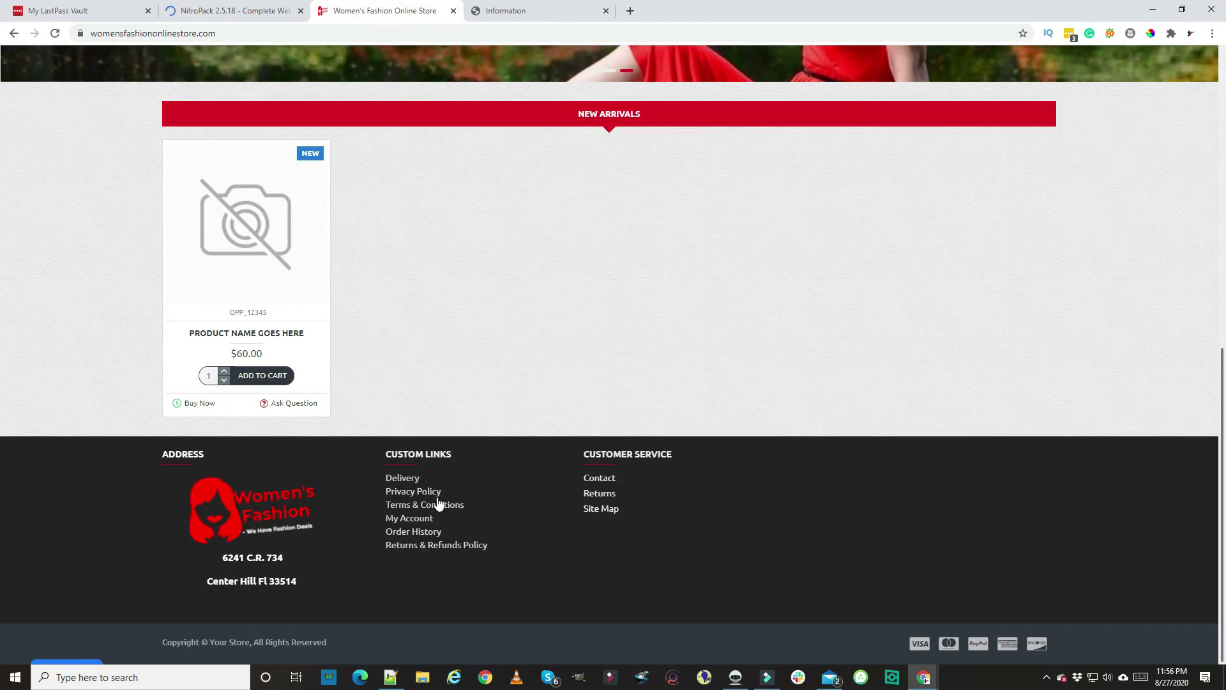
- Open Returns & Refunds Policy from the footer Custom Links and scroll through its policy text
{"action": "left_click", "coordinate": [403, 548]}
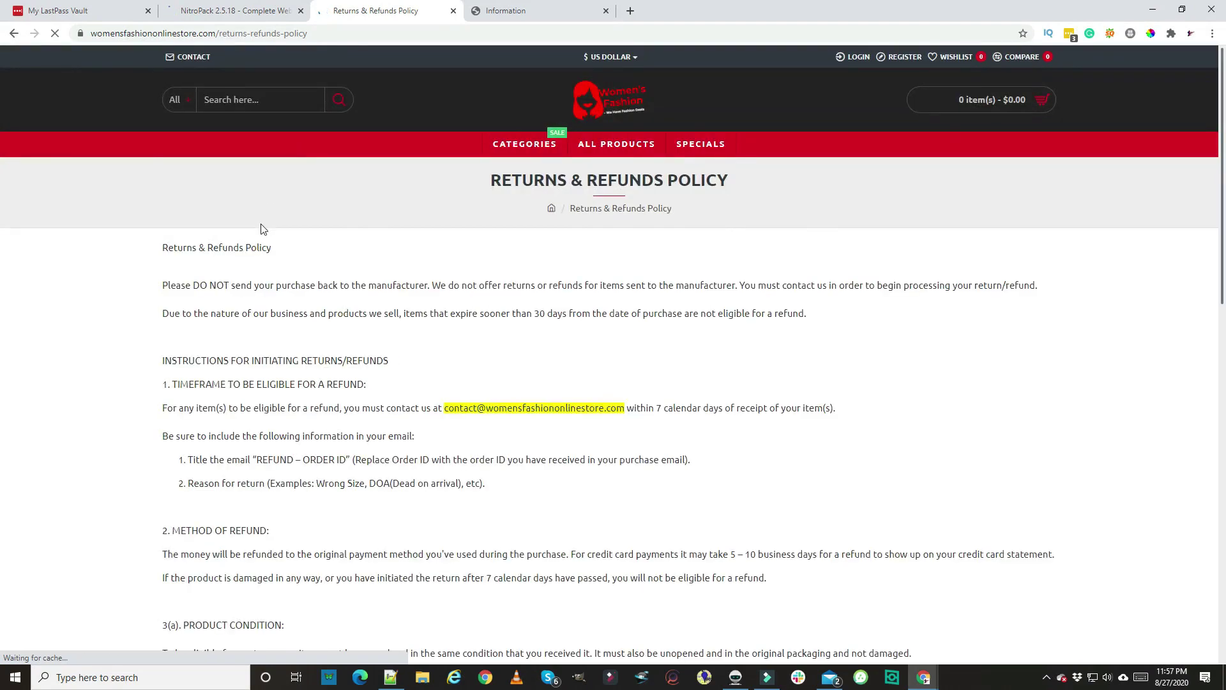
{"action": "scroll", "coordinate": [261, 228], "scroll_direction": "down", "scroll_amount": 9}
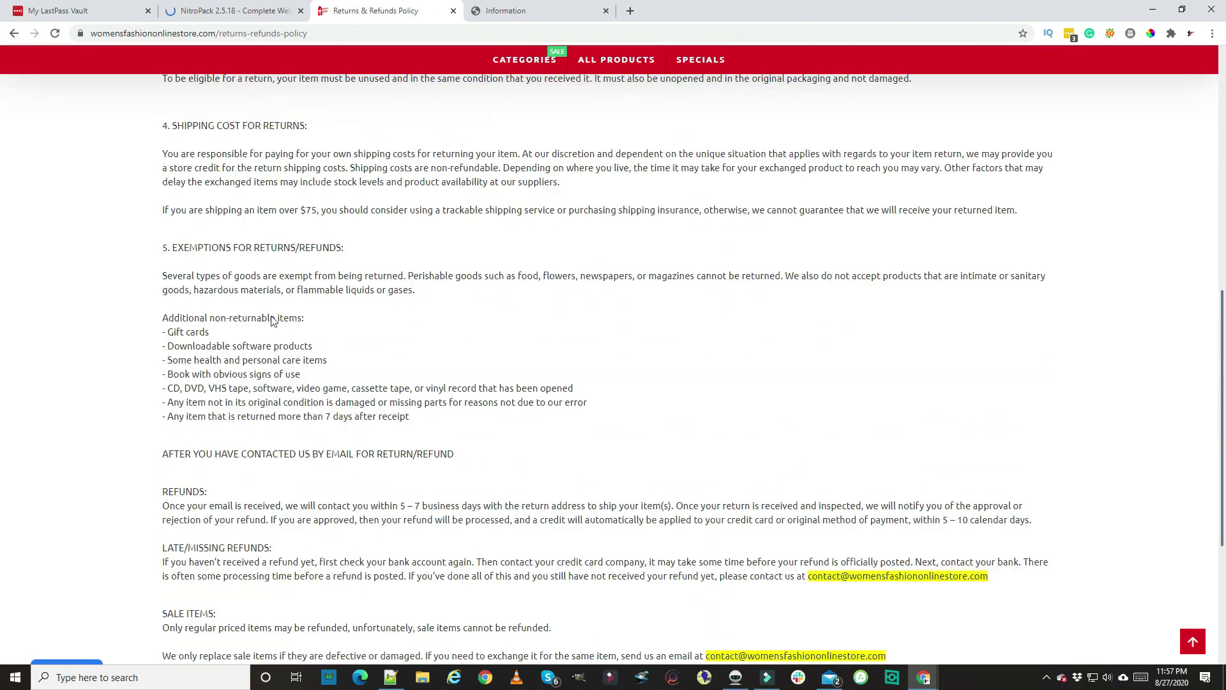
{"action": "scroll", "coordinate": [272, 321], "scroll_direction": "down", "scroll_amount": 3}
{"action": "scroll", "coordinate": [273, 324], "scroll_direction": "down", "scroll_amount": 1}
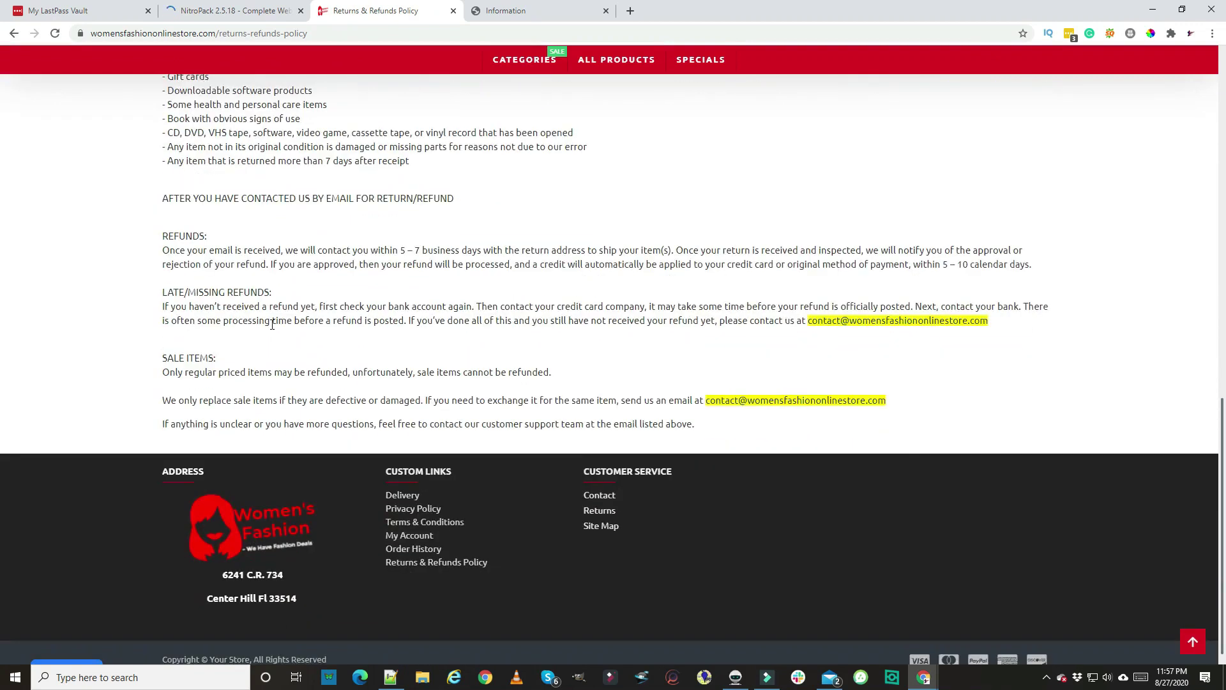
{"action": "scroll", "coordinate": [273, 326], "scroll_direction": "up", "scroll_amount": 7}
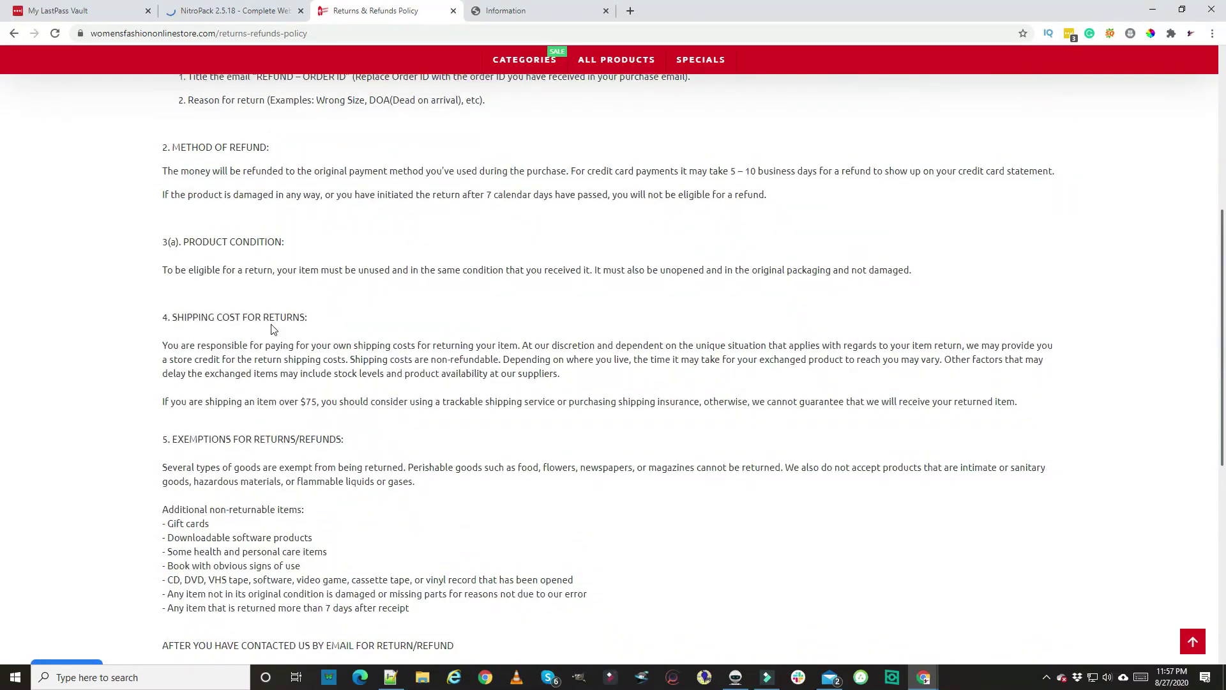